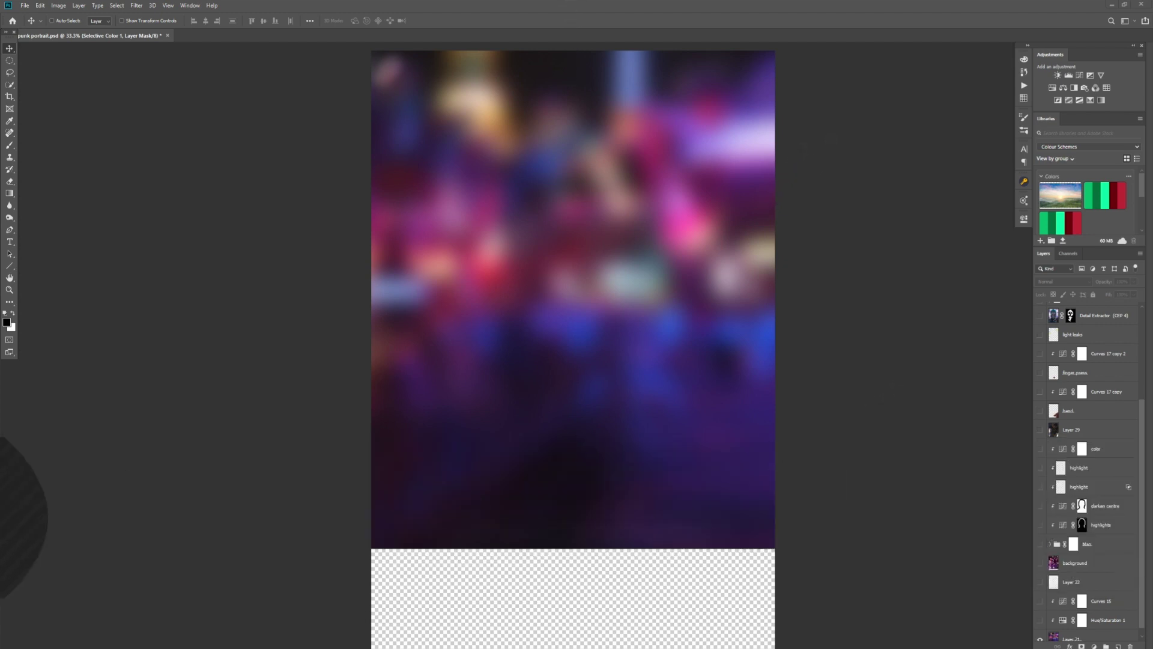
- Select the background layer and show it along with Layer 22, the Curves adjustment and Hue/Saturation 1 beneath it
double_click(1075, 563)
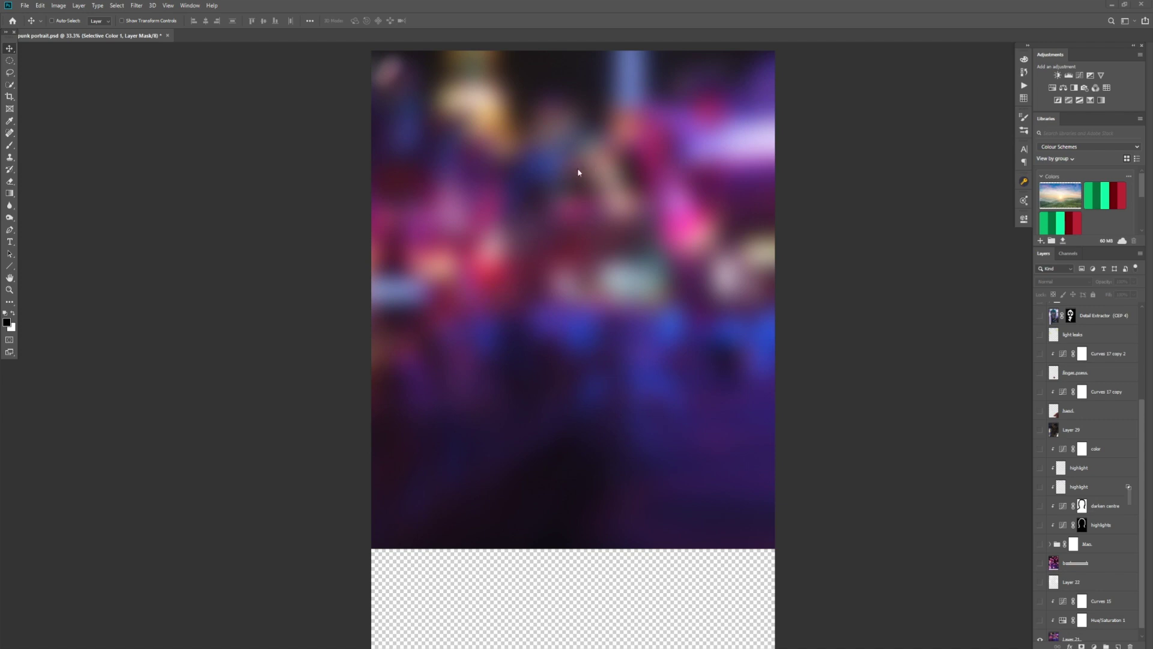
left_click(646, 399, "ctrl")
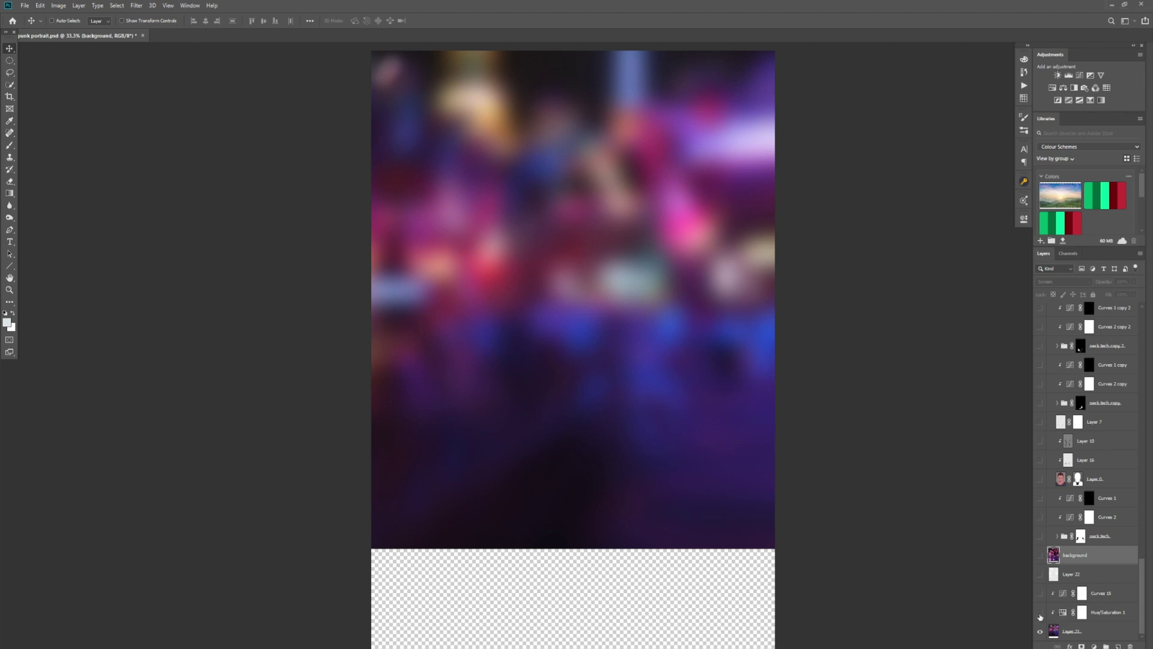
left_click_drag(1040, 613, 1044, 600)
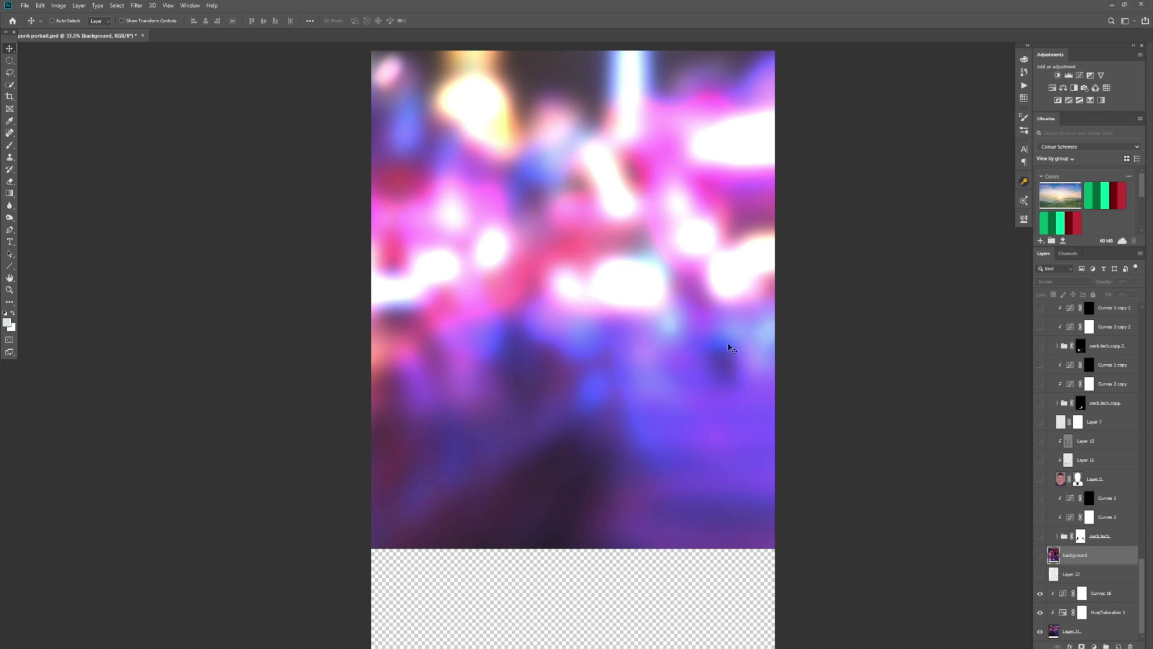
left_click(1039, 575)
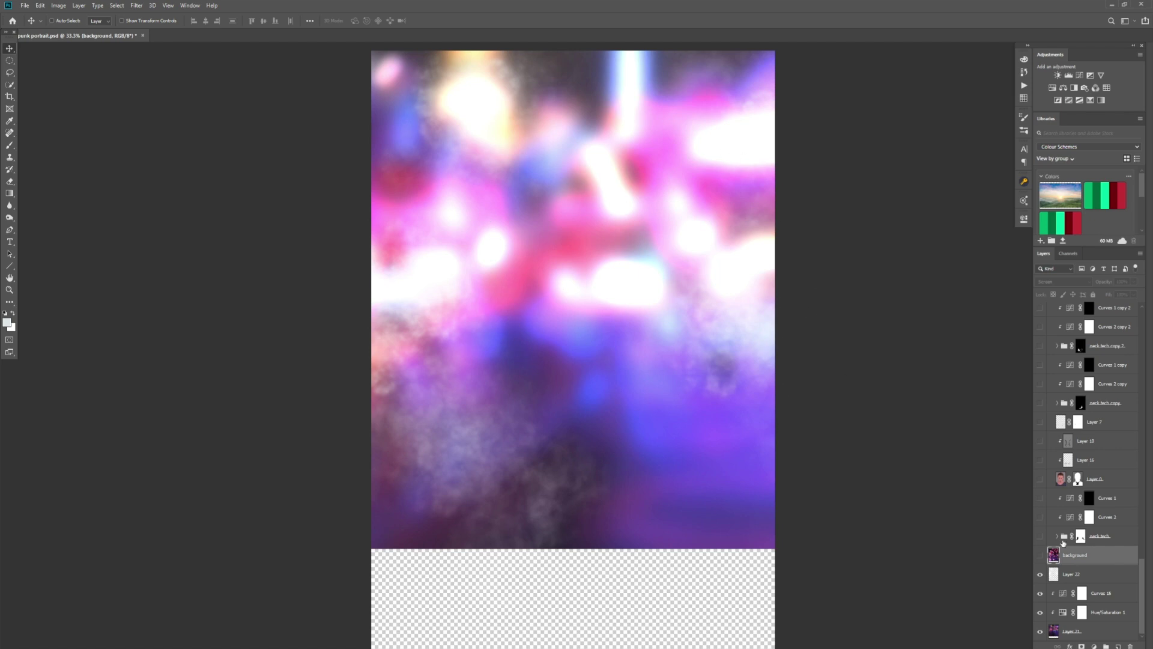
left_click(1041, 555)
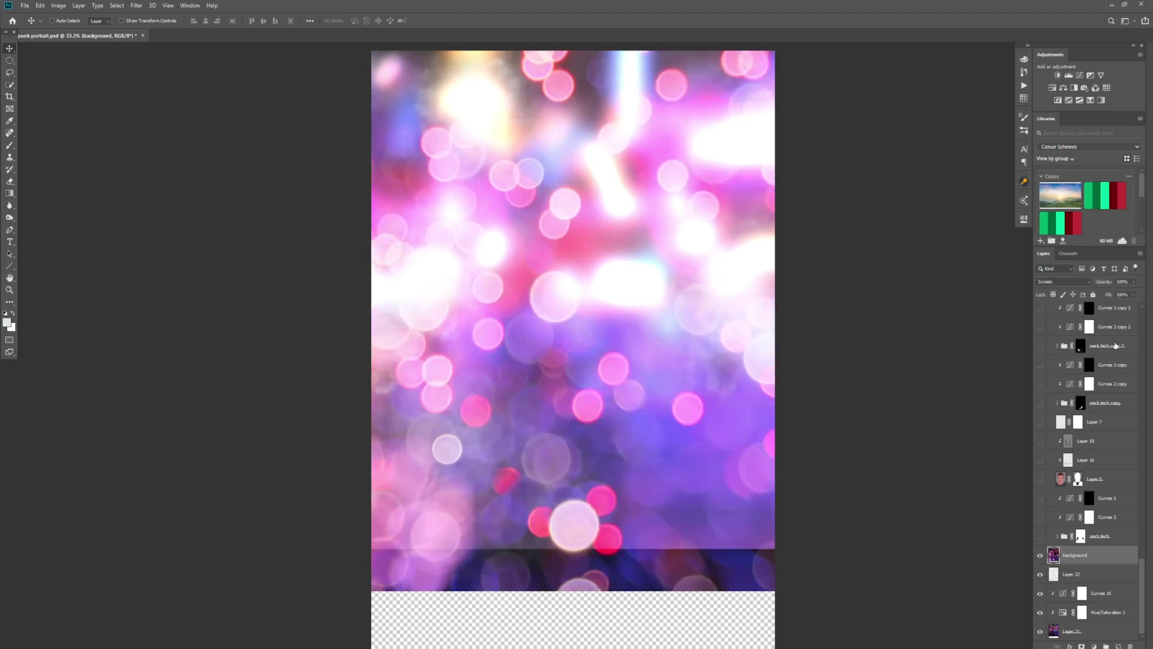
- Switch the background layer's blend mode to Normal for comparison and set it back to Screen
left_click(1066, 281)
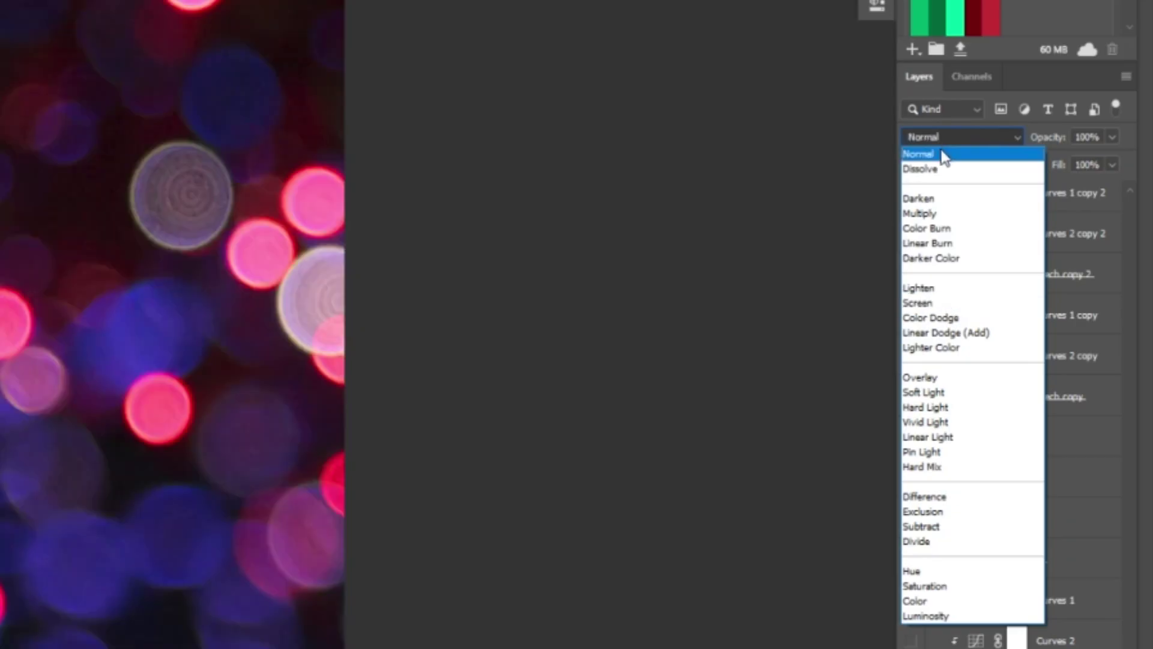
left_click(1054, 290)
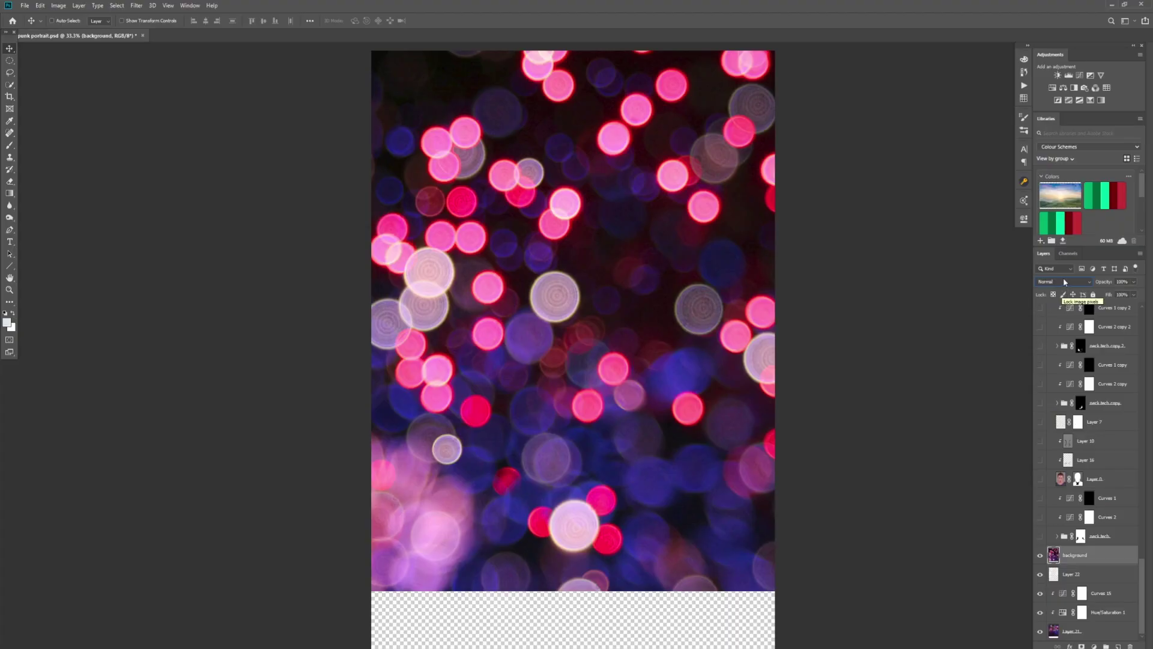
left_click(1065, 282)
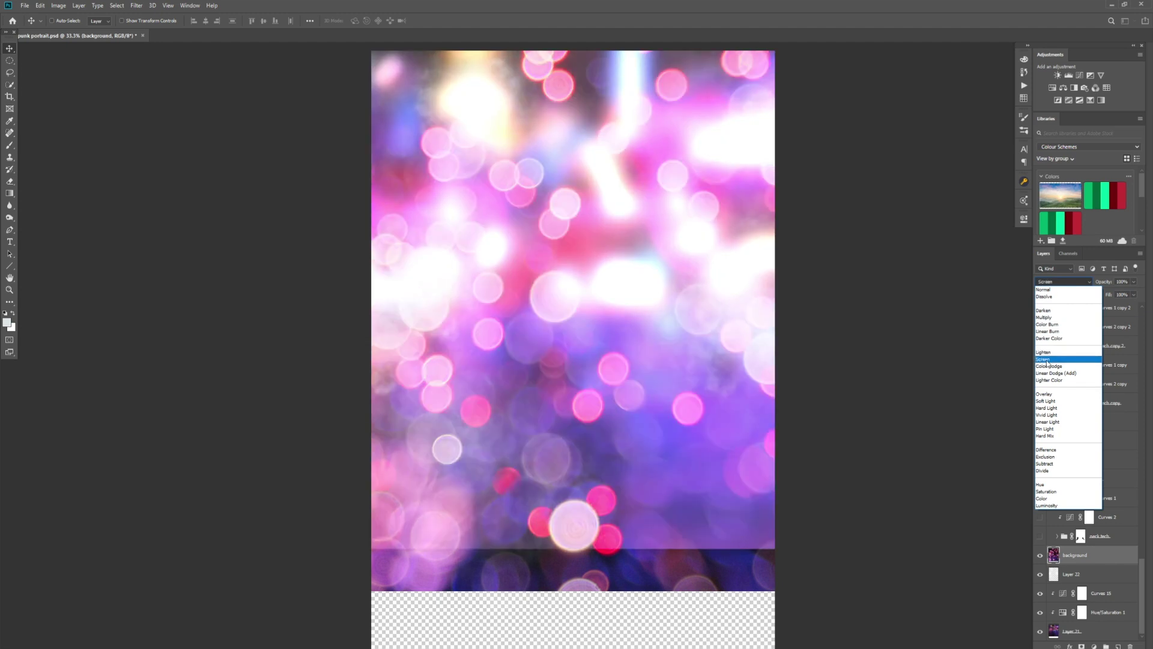
left_click(1047, 359)
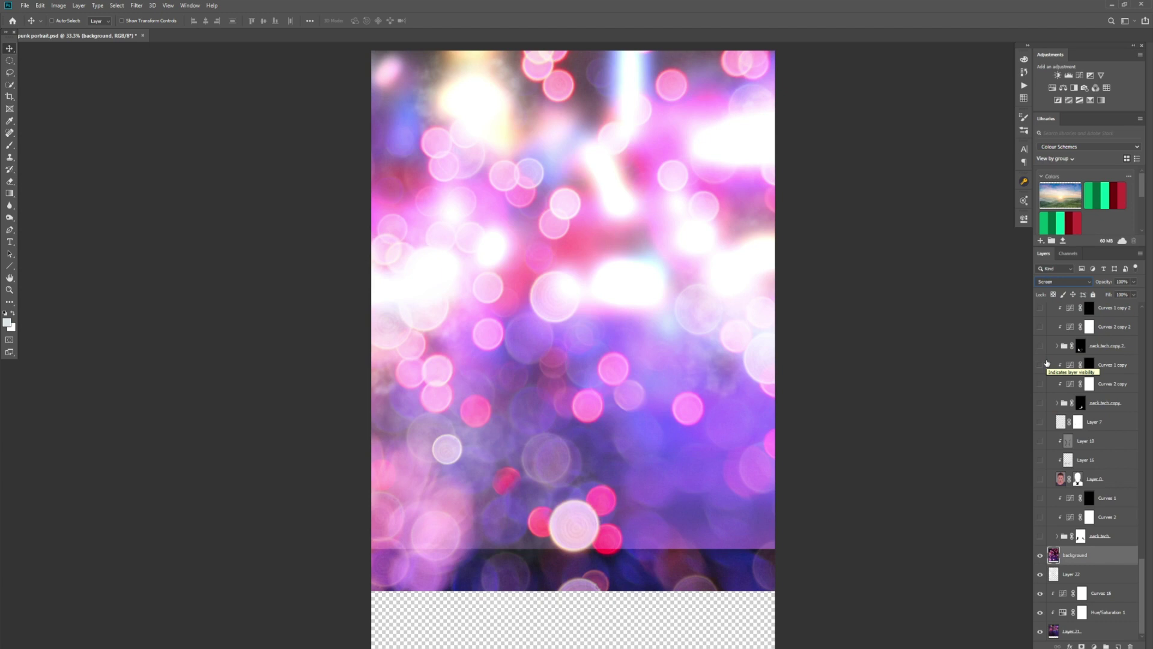
- Show the man's portrait layer, the neck tech group and the group's clipped Curves 2 adjustment
left_click(1040, 479)
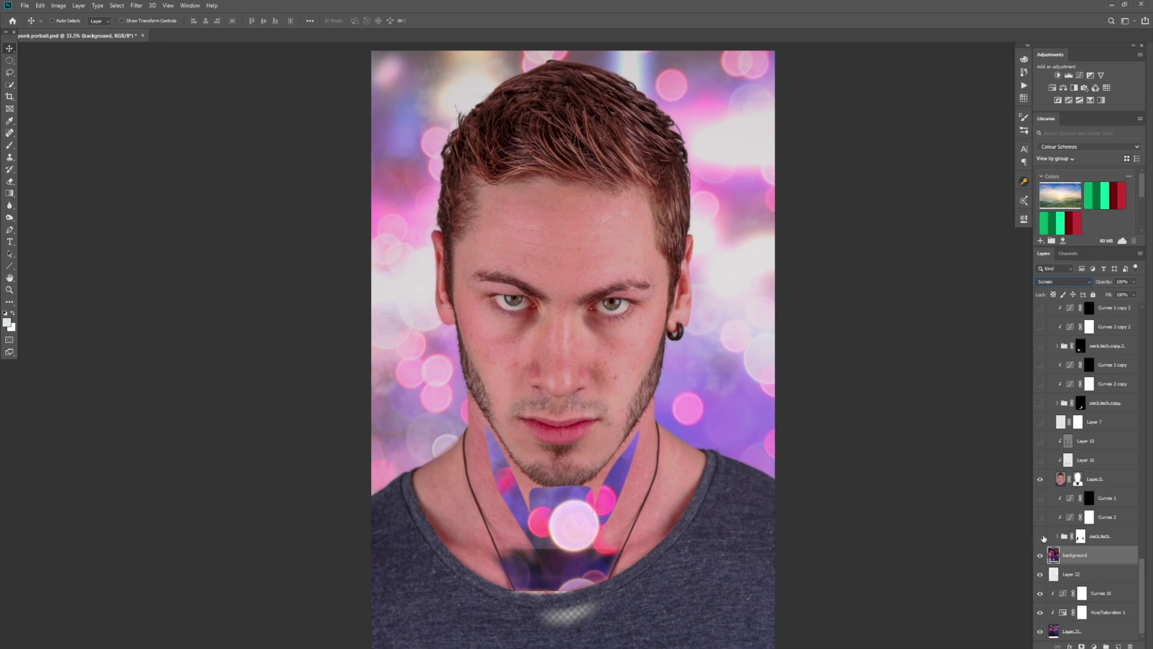
left_click(1040, 536)
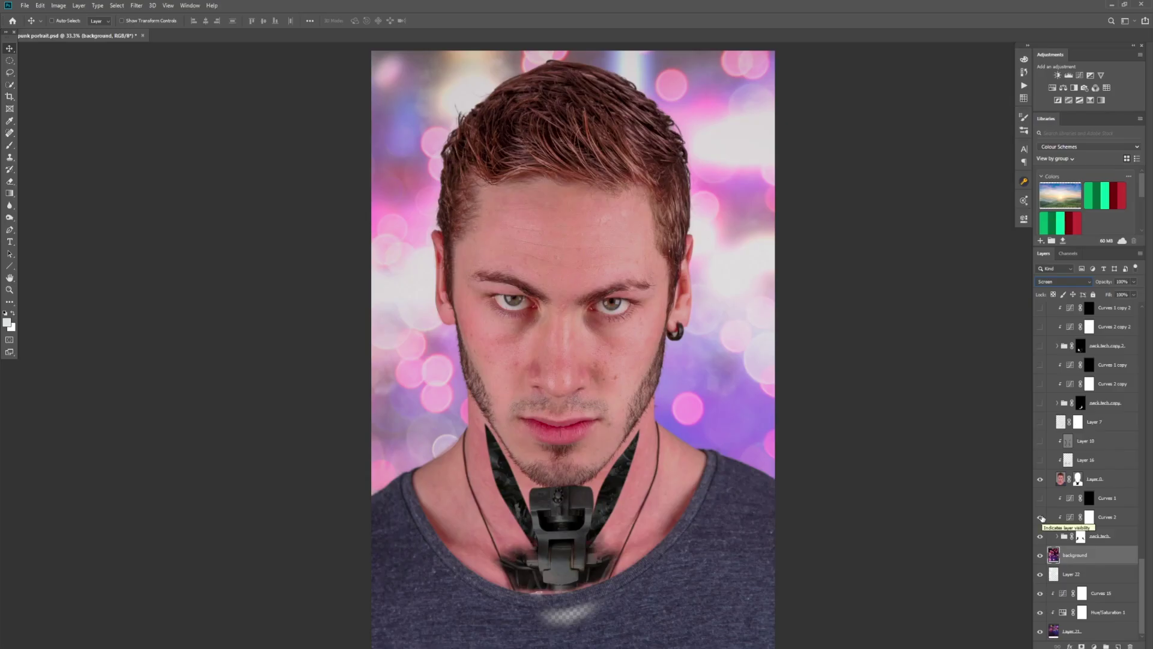
left_click(1040, 517)
- Check the curve settings of Curves 2 and show Curves 1 and Layer 16
double_click(1070, 517)
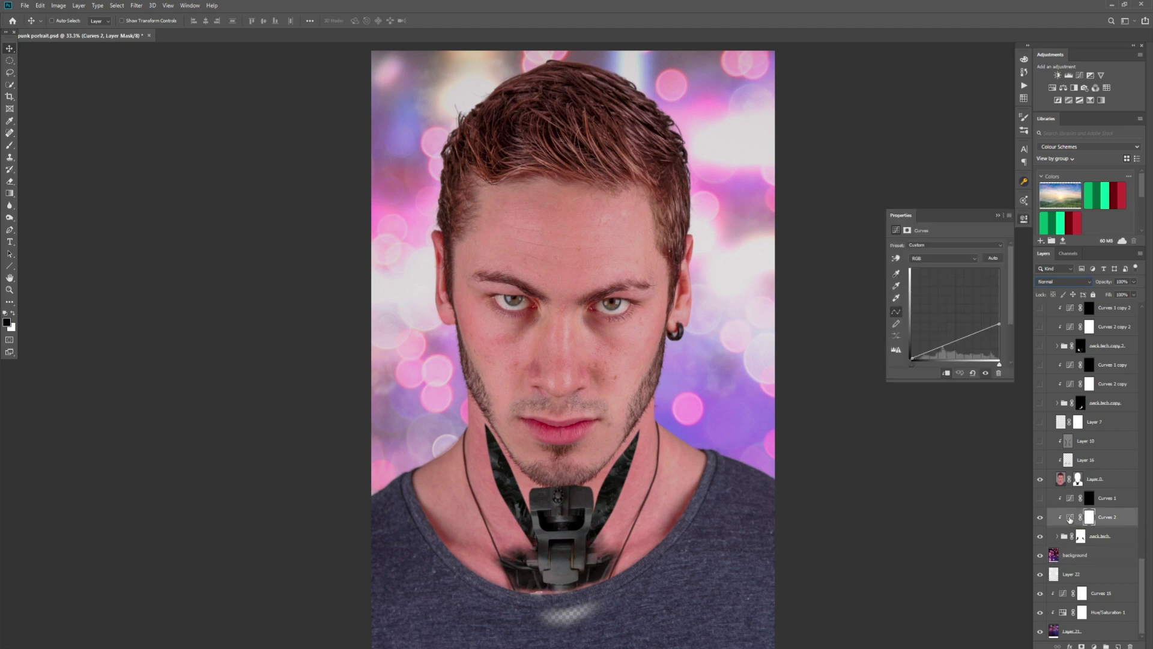
left_click(995, 215)
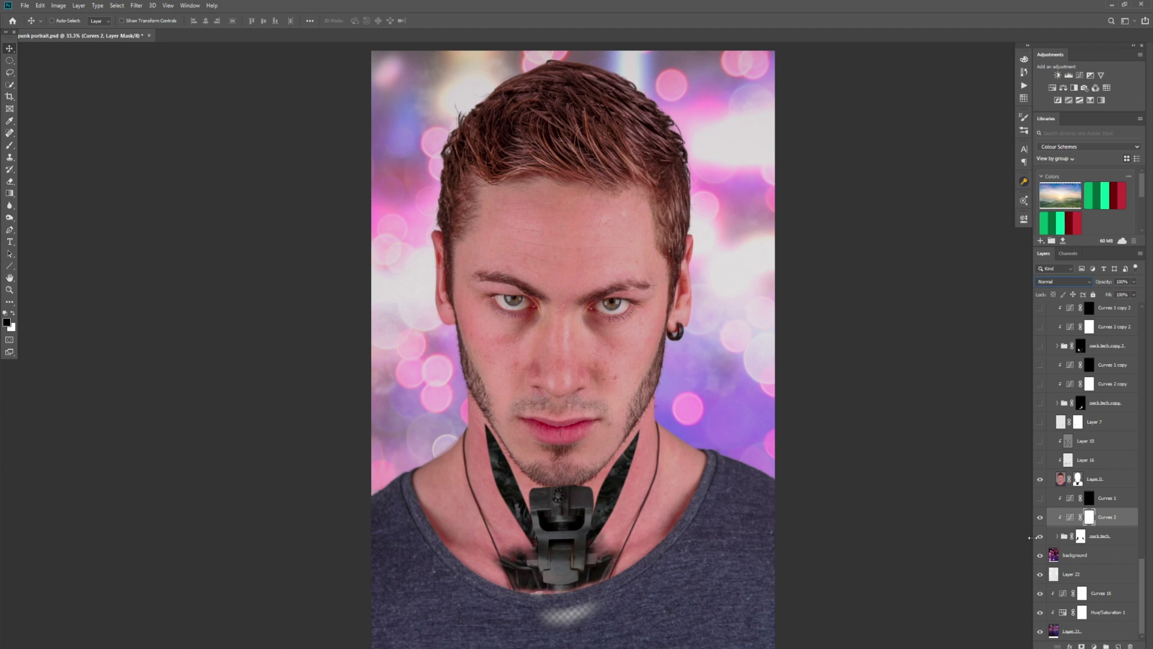
left_click(1040, 498)
left_click(1040, 500)
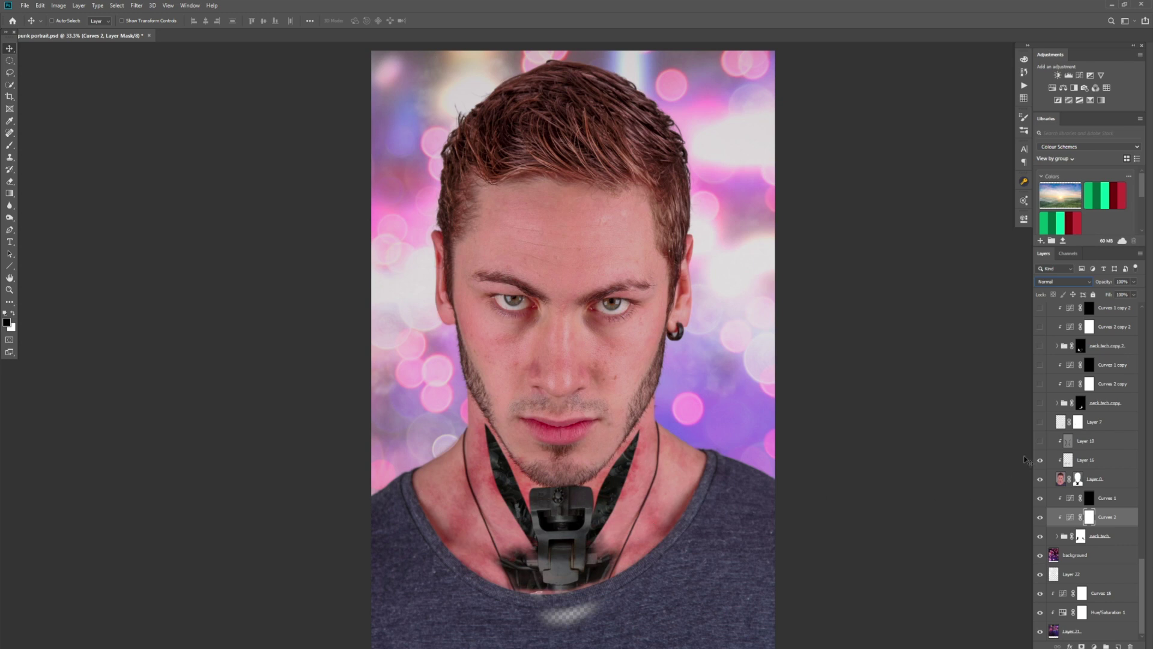
- Show Layer 10, select it to check its blend mode, and show Layer 7
left_click(1041, 442)
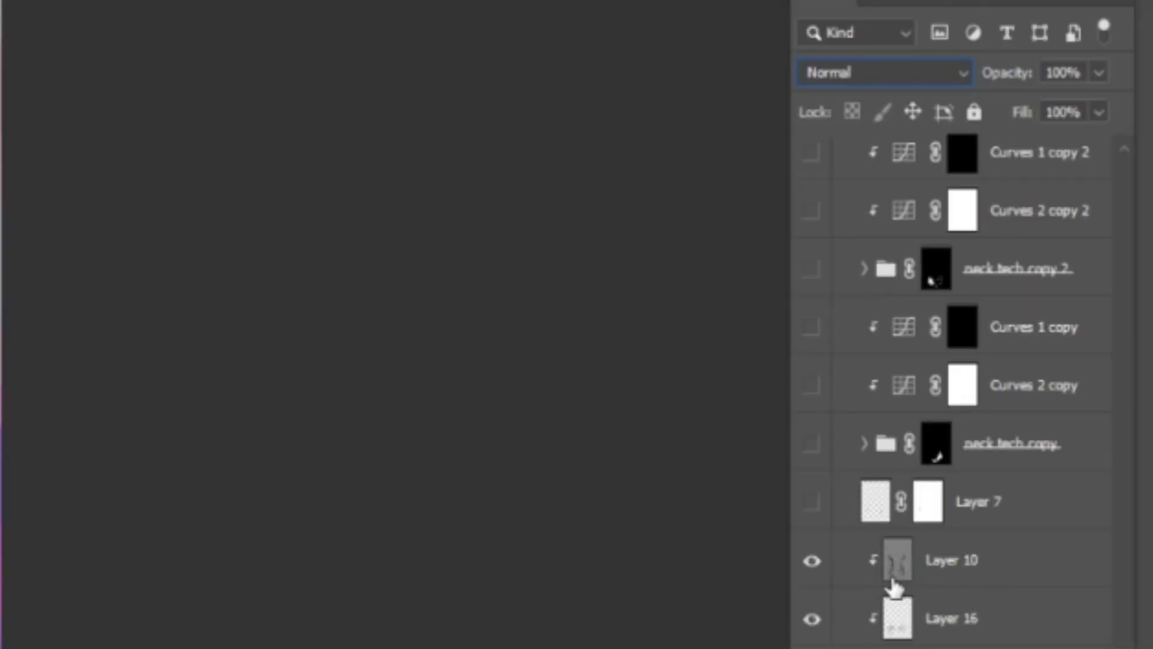
left_click(963, 562)
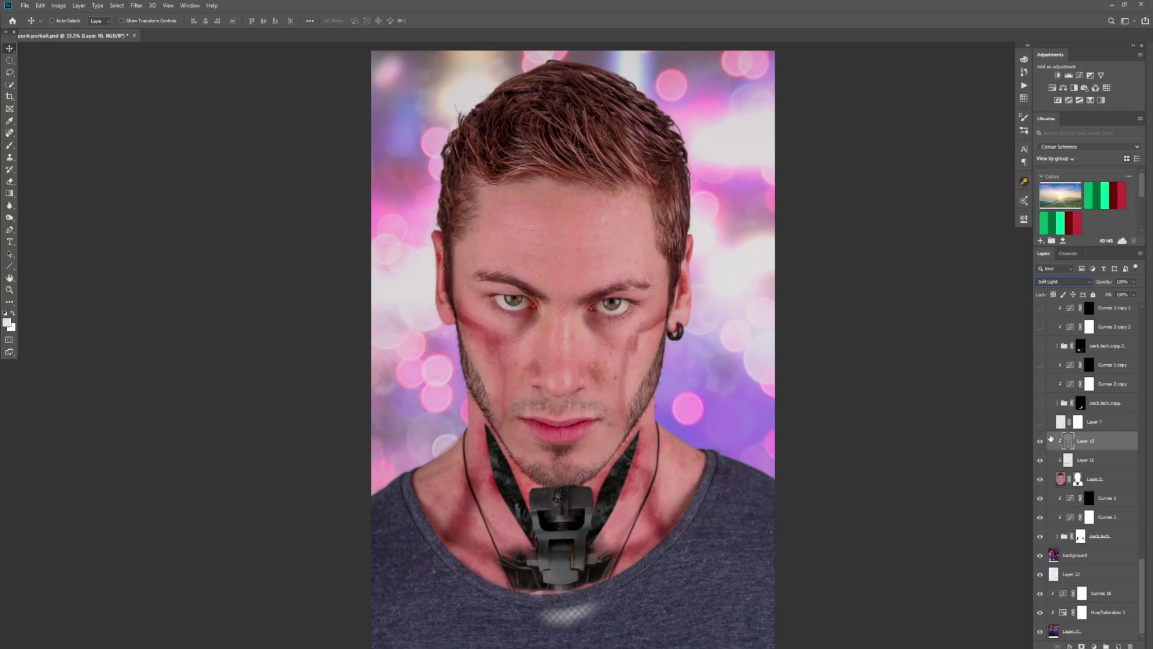
left_click(1040, 422)
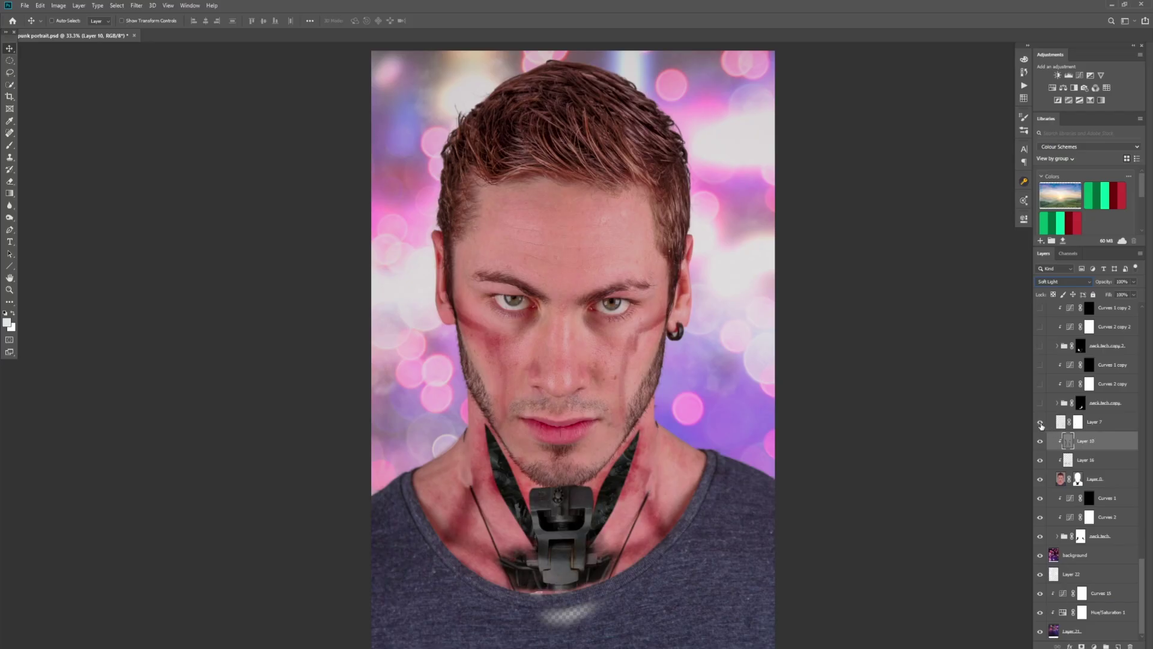
left_click(1040, 423)
left_click(1040, 422)
- Show the neck tech copy group with its Curves 2 copy and Curves 1 copy adjustments
scroll(1105, 375, "up", 5)
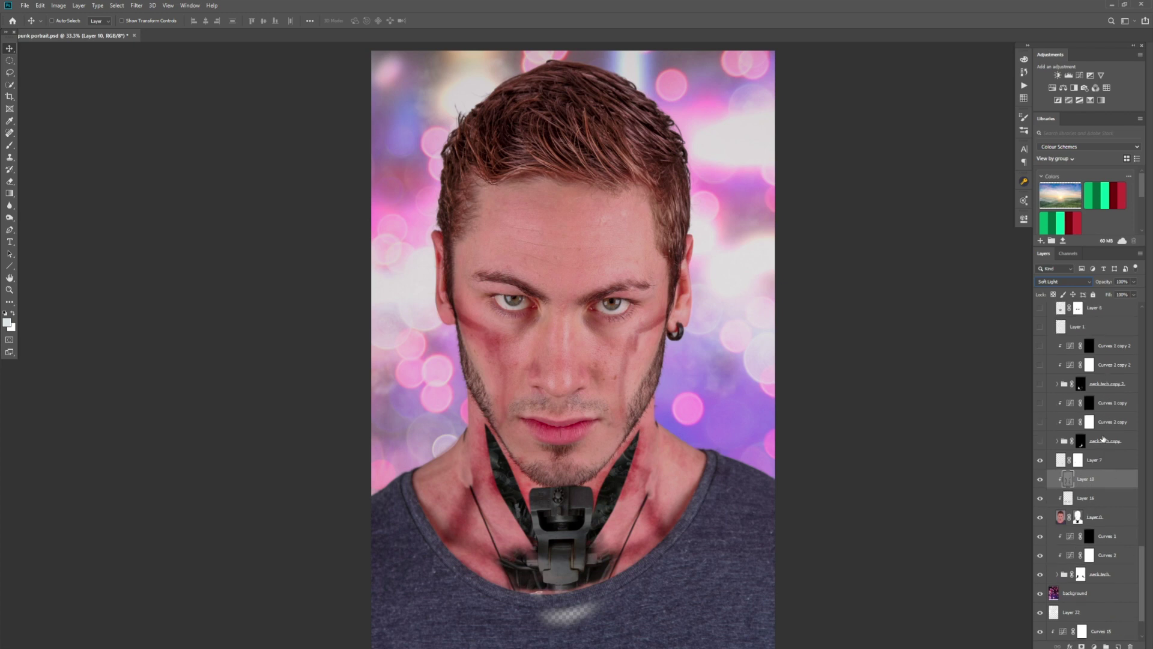
scroll(1052, 507, "down", 1)
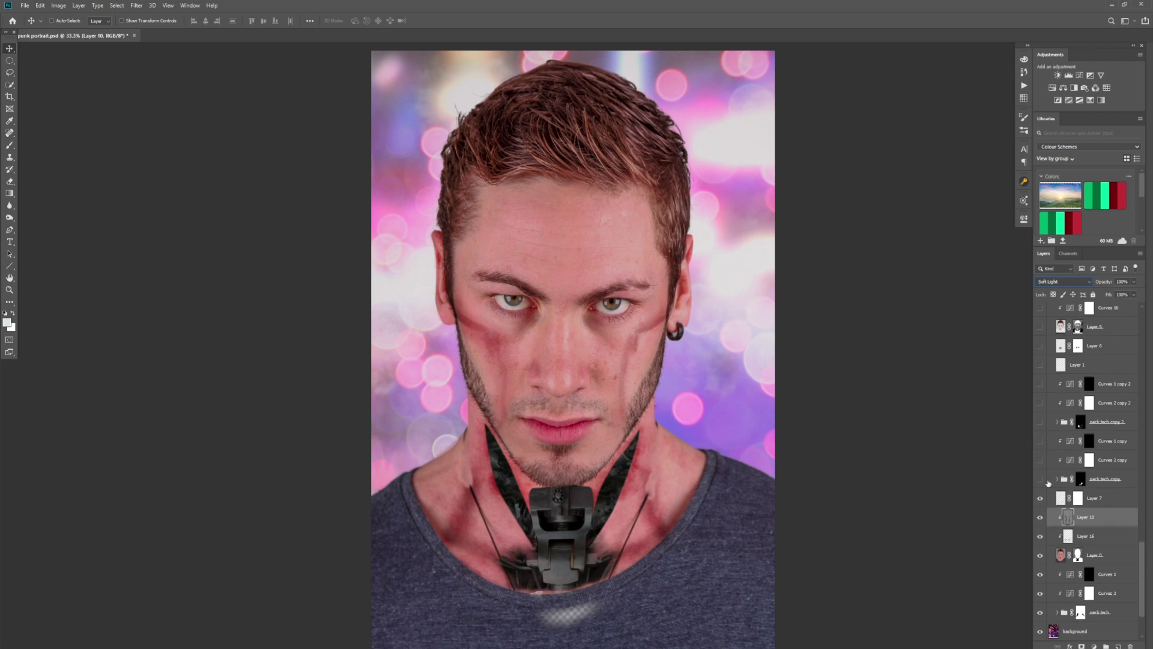
left_click(1040, 478)
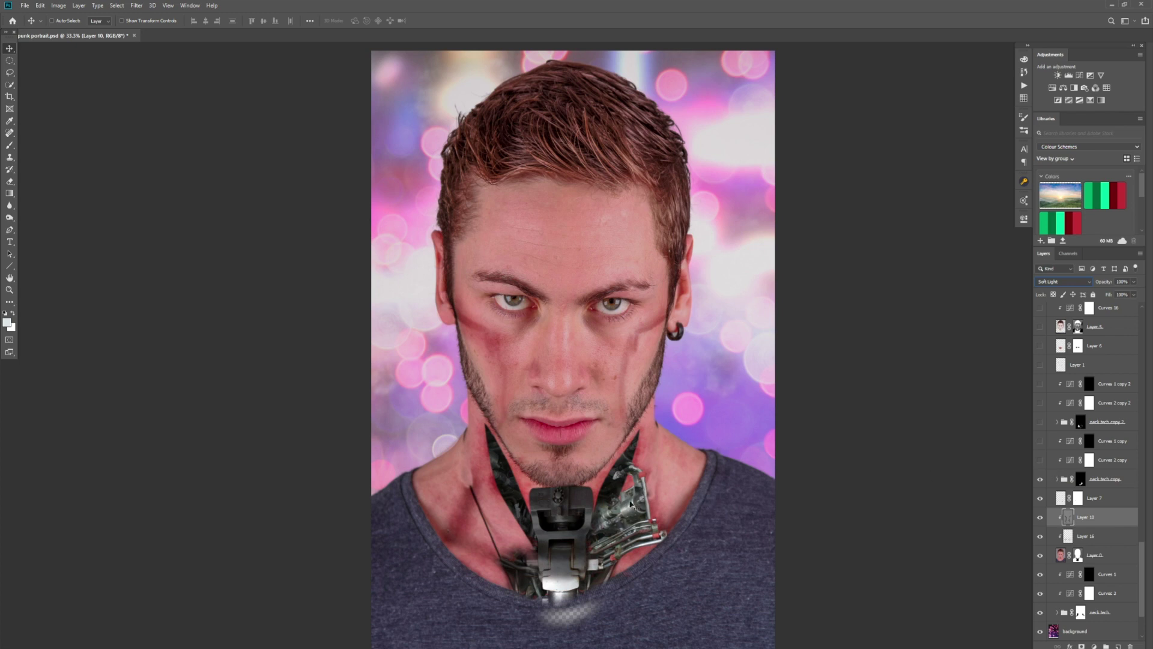
left_click(1041, 461)
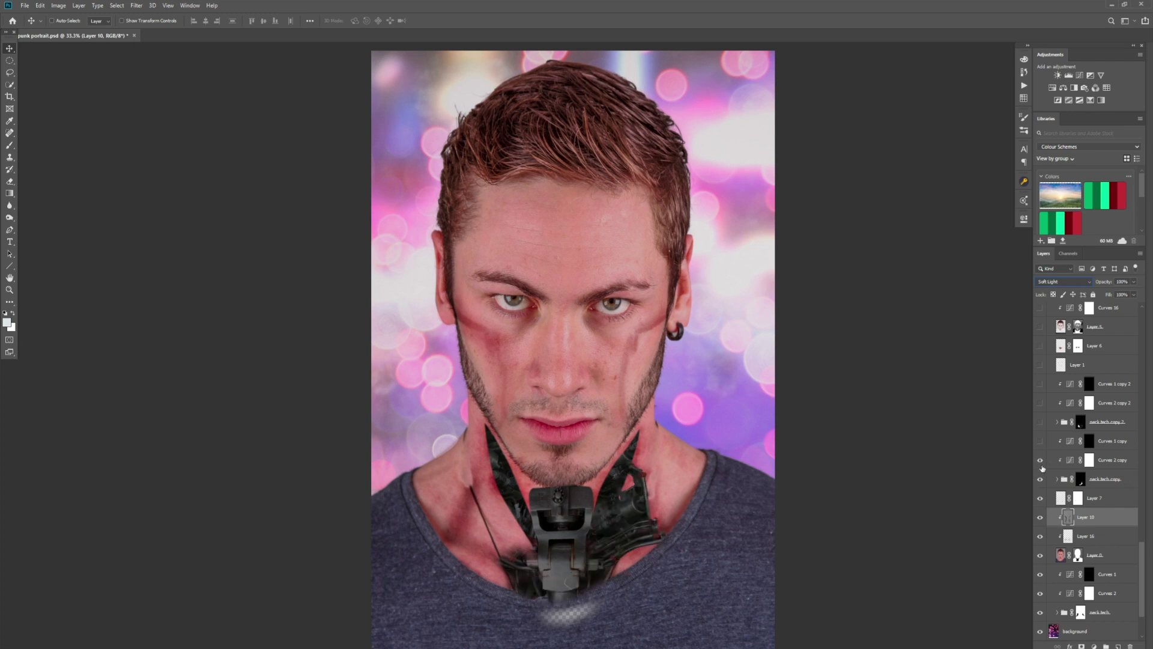
left_click(1040, 460)
- Show the neck tech copy 2 group with its Curves 2 copy 2 and Curves 1 copy 2 adjustments
left_click(1040, 422)
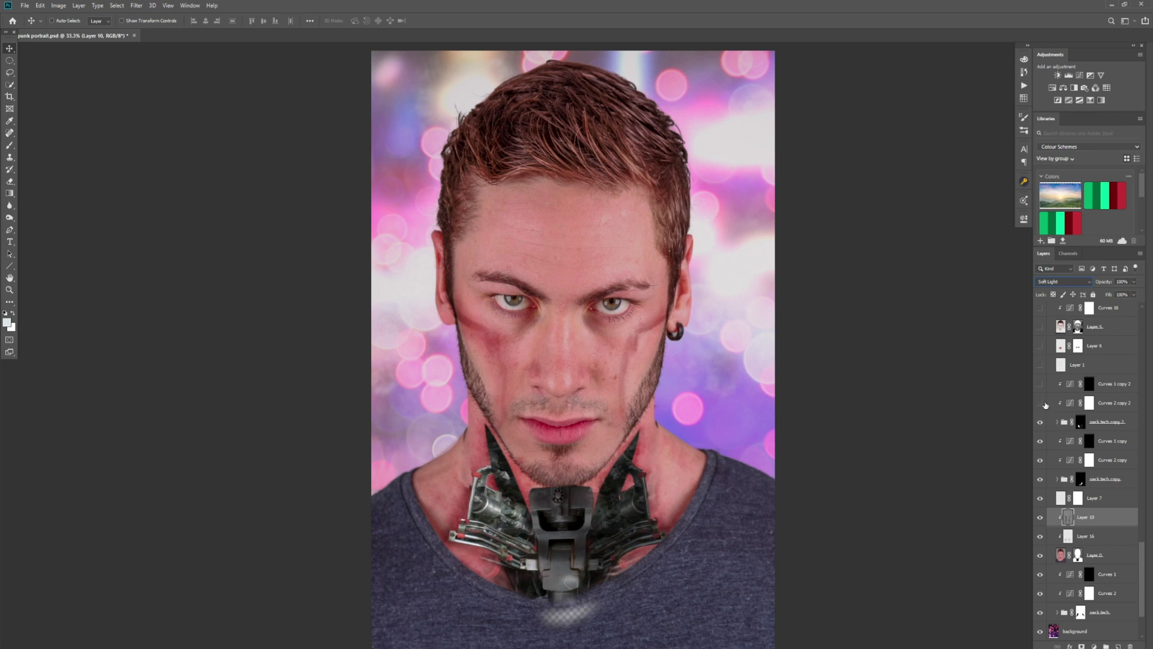
left_click(1040, 403)
left_click(1040, 384)
- Show Layer 1, Layer 6 and Layer 5, toggling Layer 5 off and on to compare its effect
scroll(1040, 421, "up", 5)
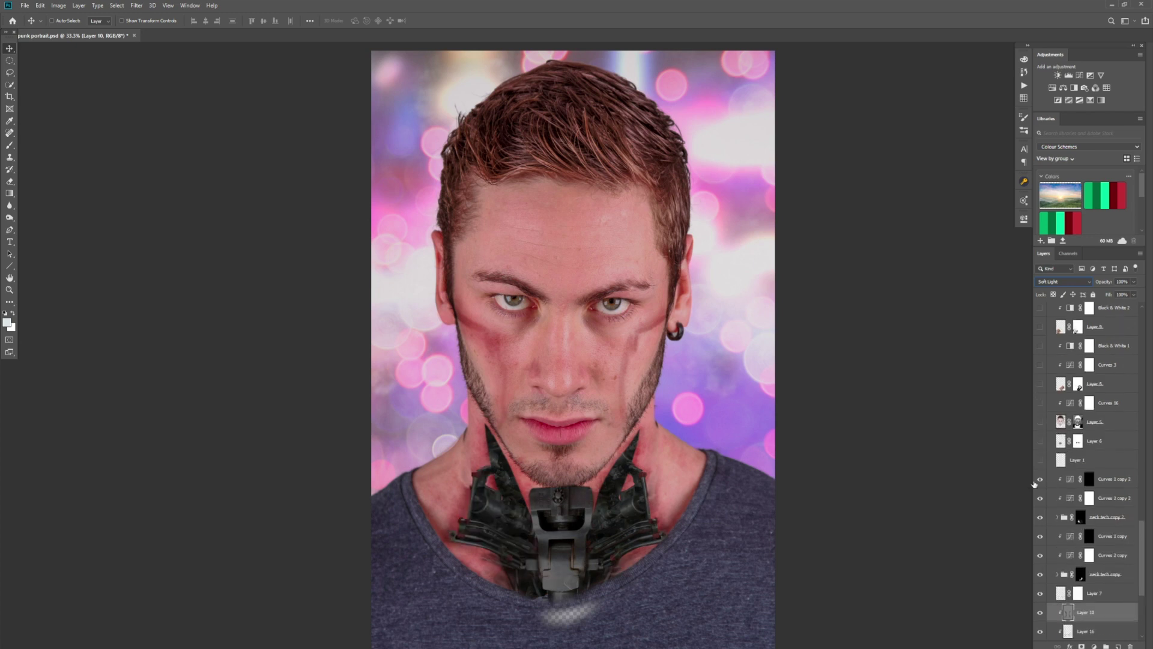
left_click(1040, 461)
left_click(1041, 441)
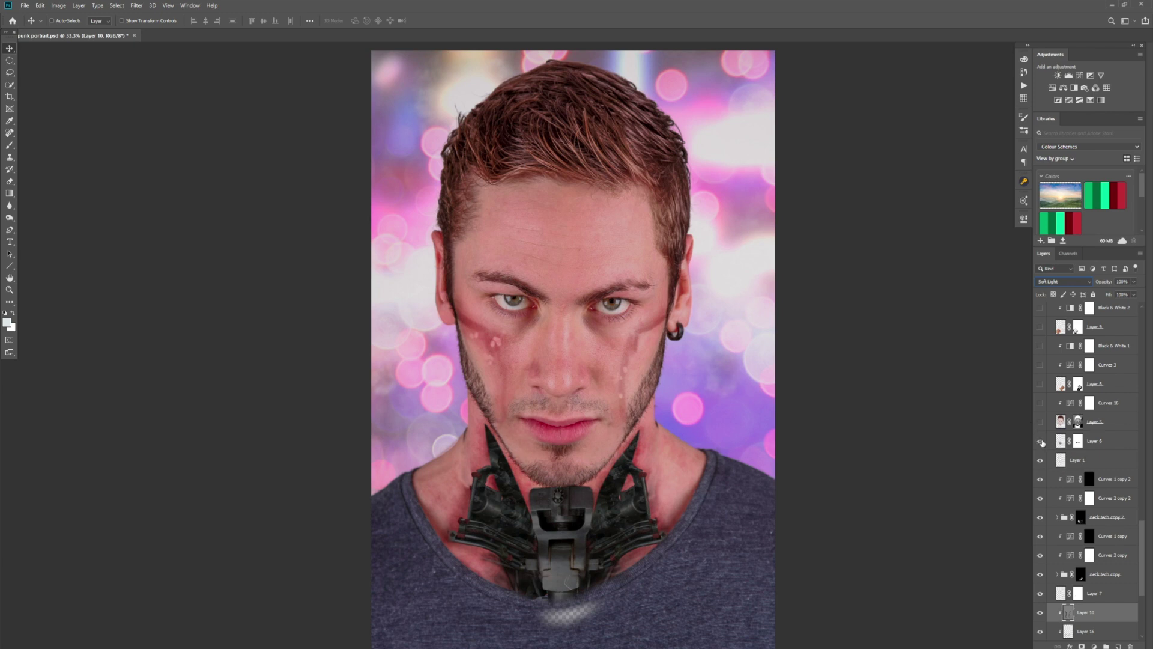
left_click(1041, 423)
left_click(1041, 425)
left_click(1041, 424)
left_click(1042, 425)
left_click(1041, 424)
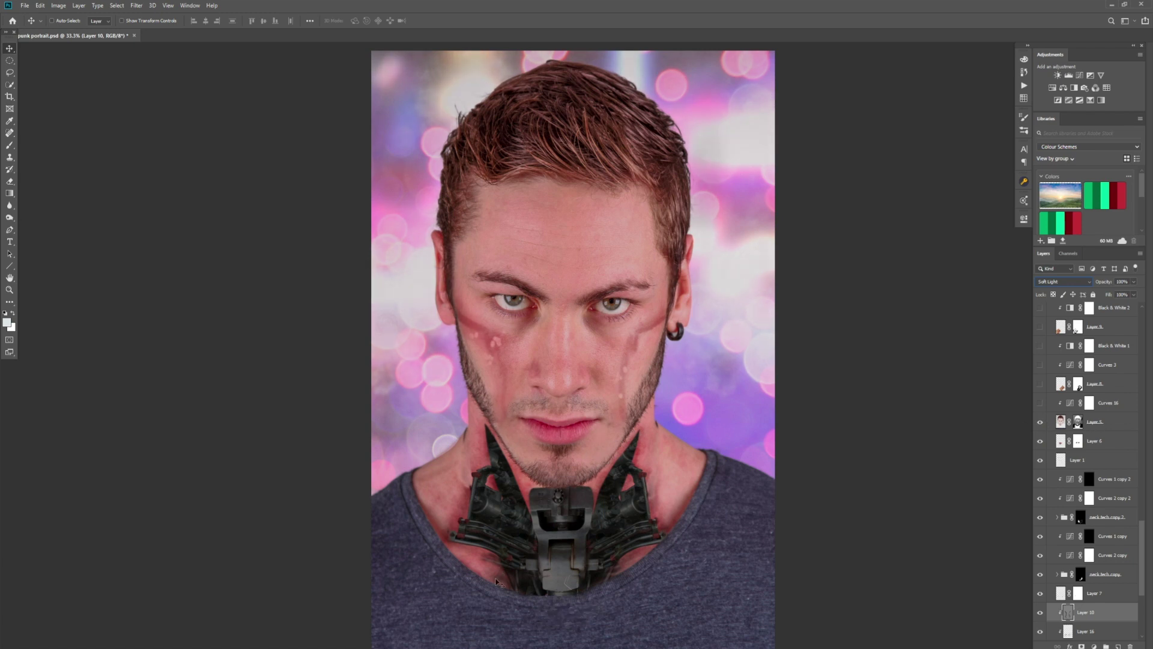
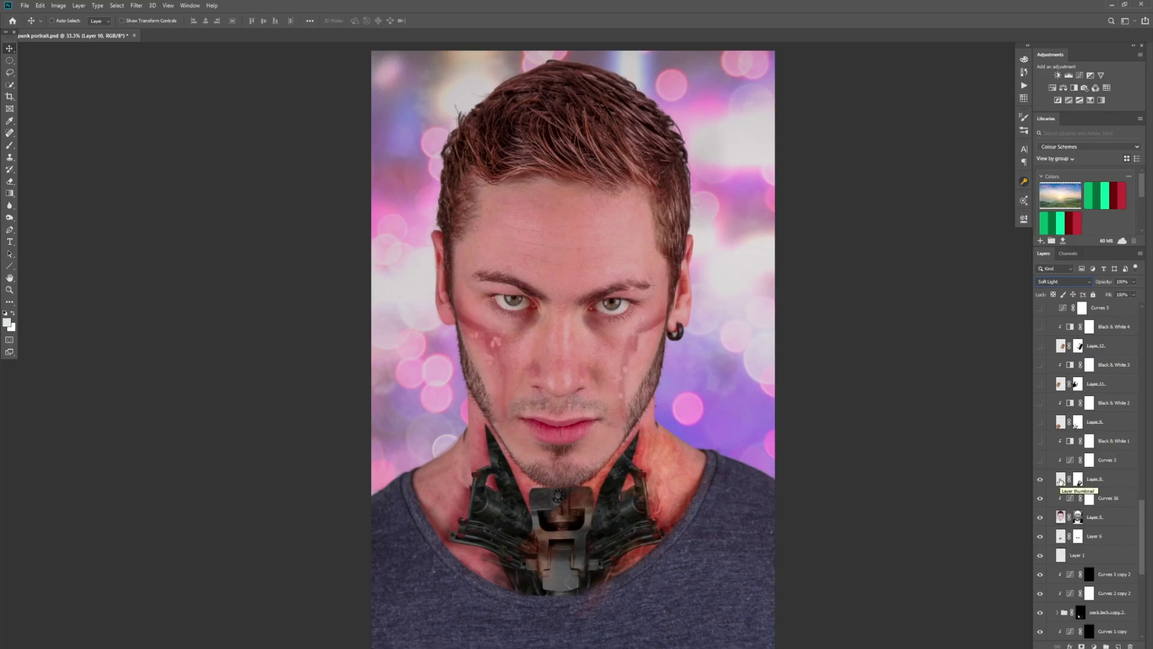
- Select Layer 8 and show its Curves 3 and Black & White 1 adjustments along with Layer 9, Black & White 2 and Layer 11
left_click(1106, 480)
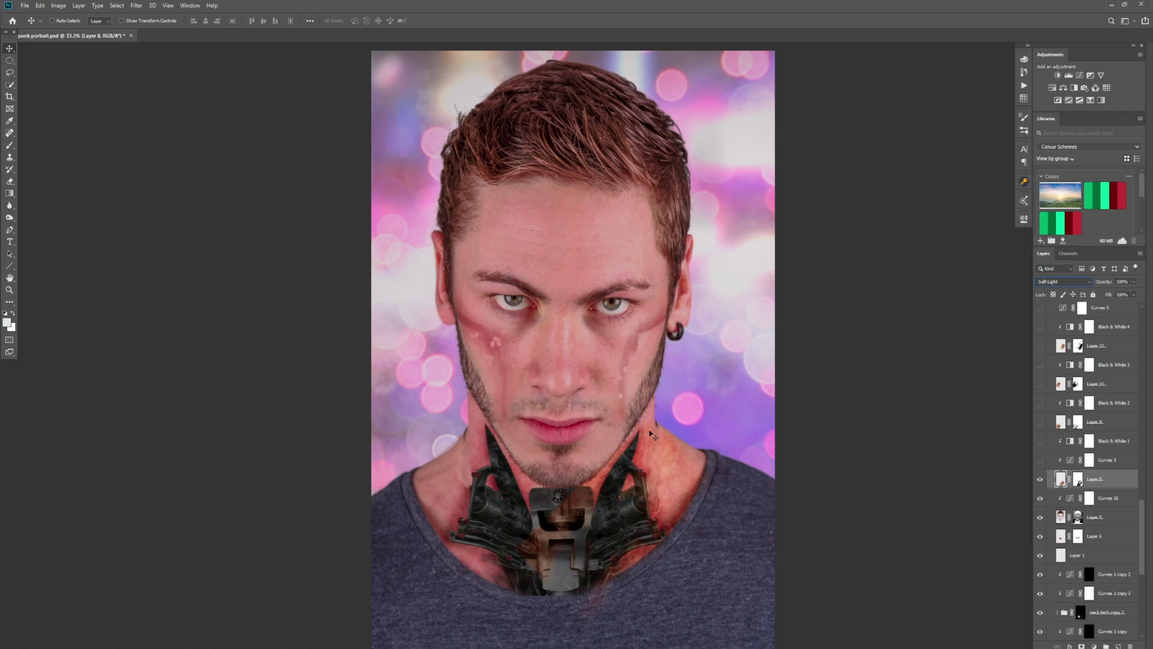
left_click(1040, 460)
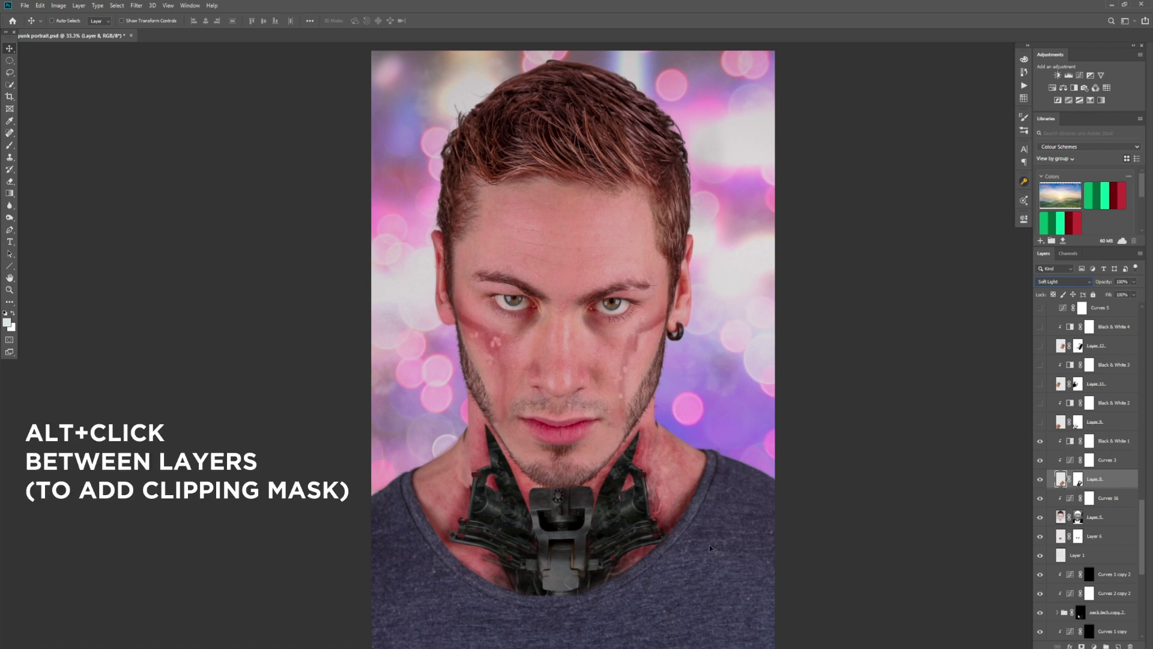
left_click(1041, 422)
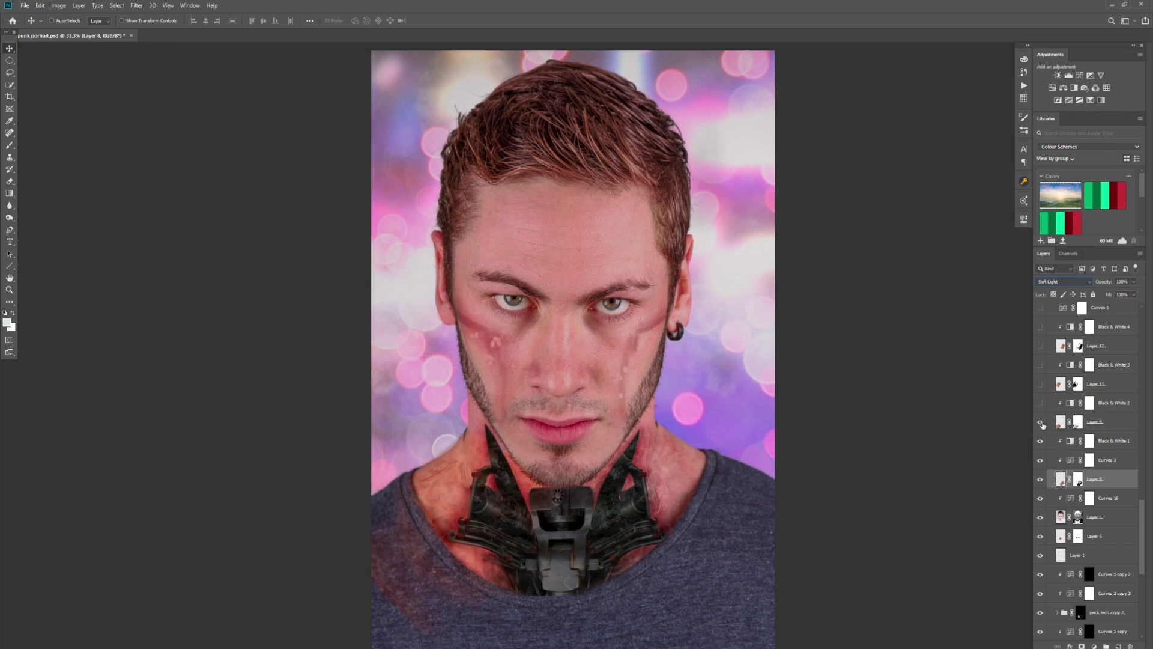
left_click(1041, 384)
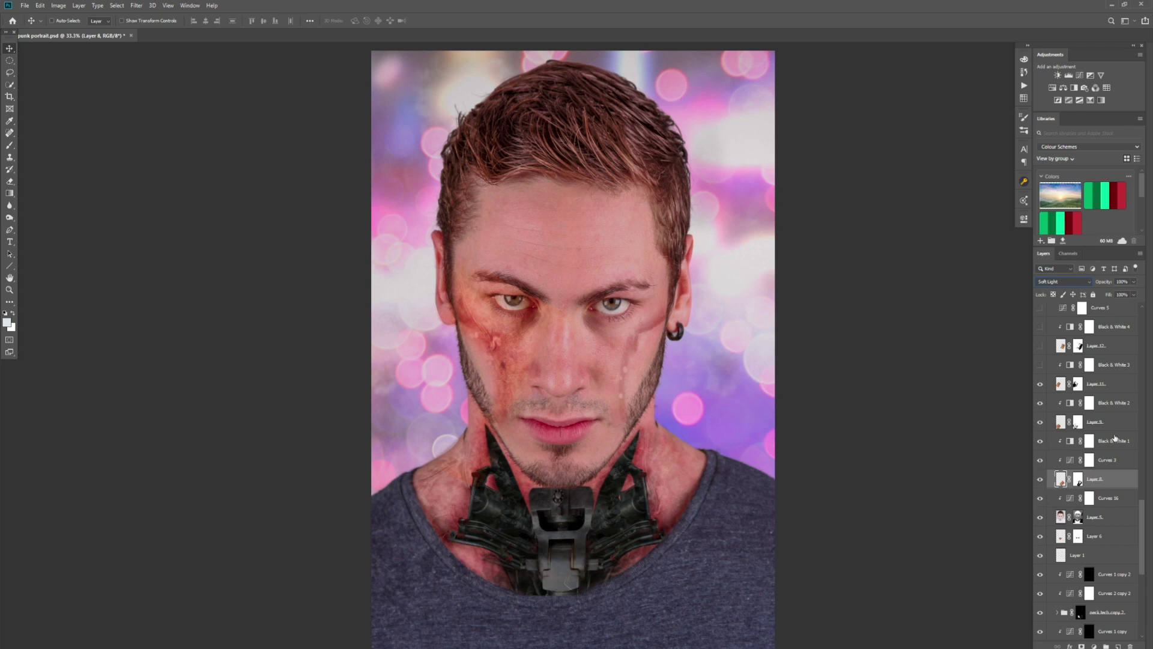
- Show the Black & White 3 adjustment, then Layer 12 with its Black & White 4 adjustment
scroll(1118, 437, "up", 2)
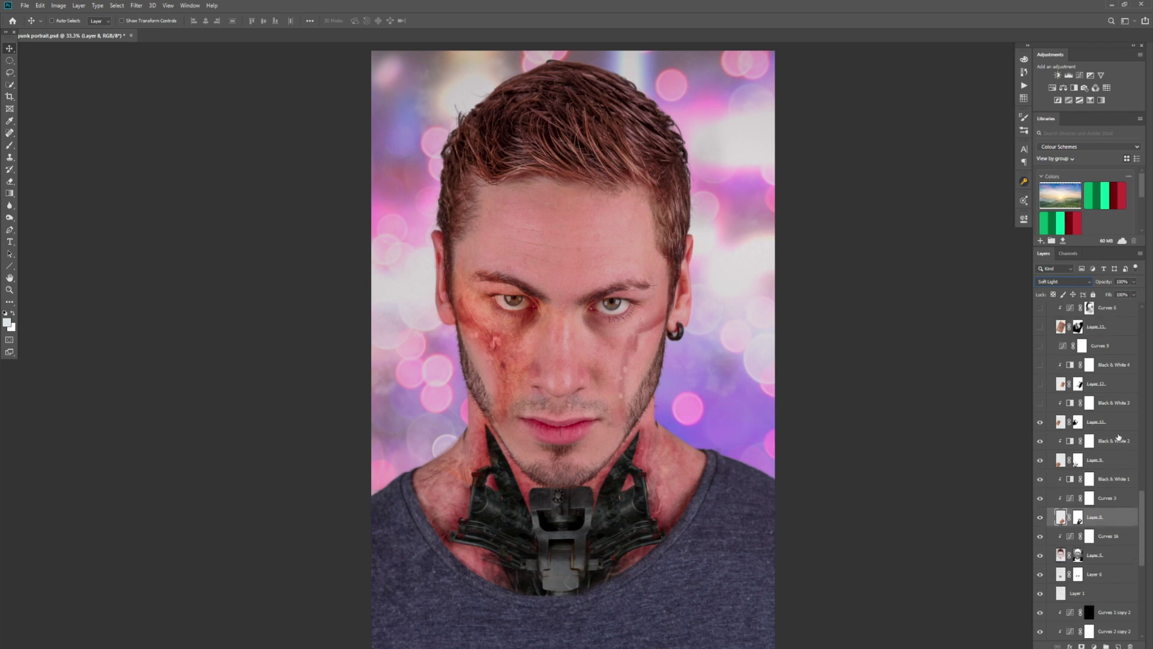
left_click(1039, 401)
scroll(1040, 402, "up", 2)
left_click(1040, 422)
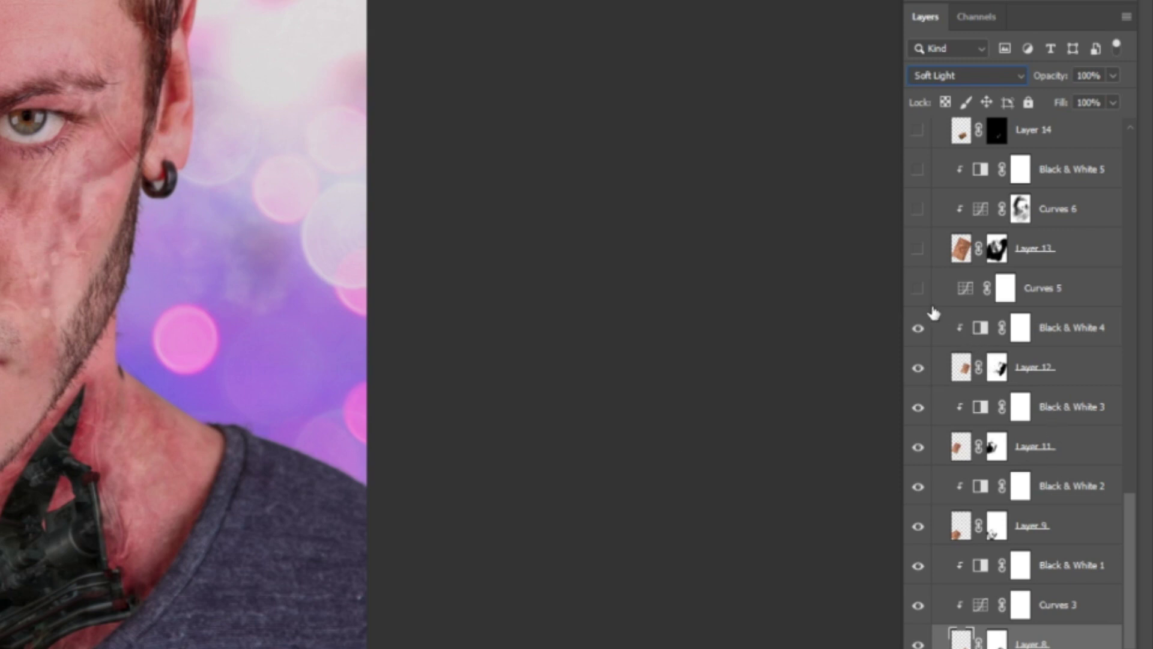
- Show the Curves 5 adjustment above the texture layers and check its curve settings
left_click(919, 289)
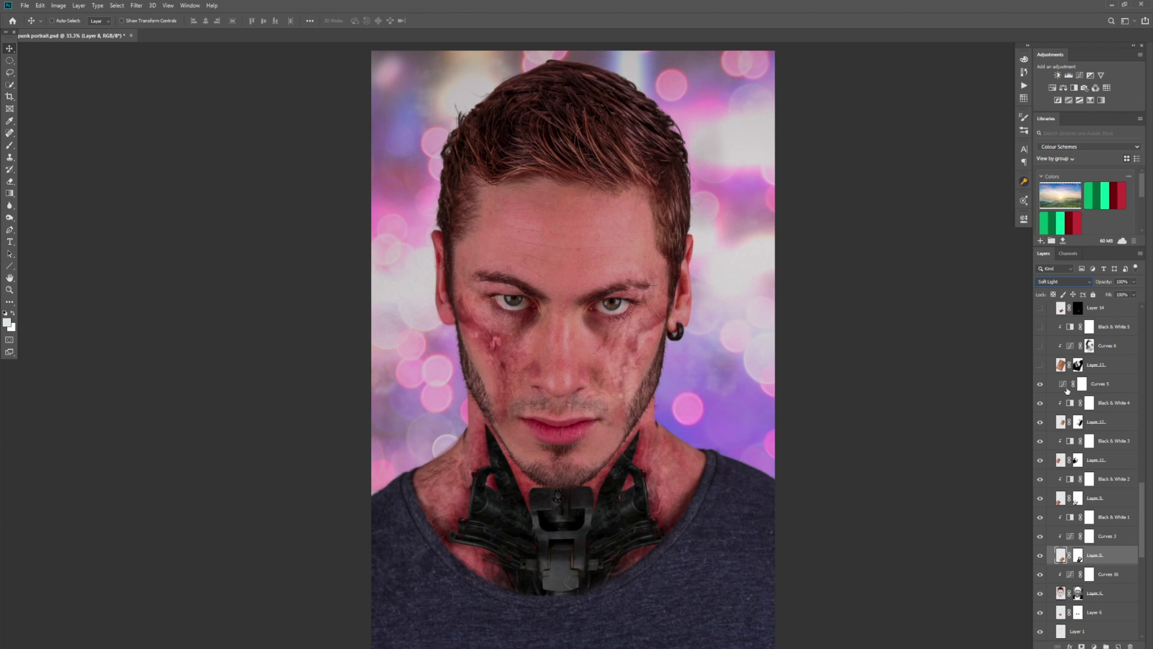
double_click(1062, 384)
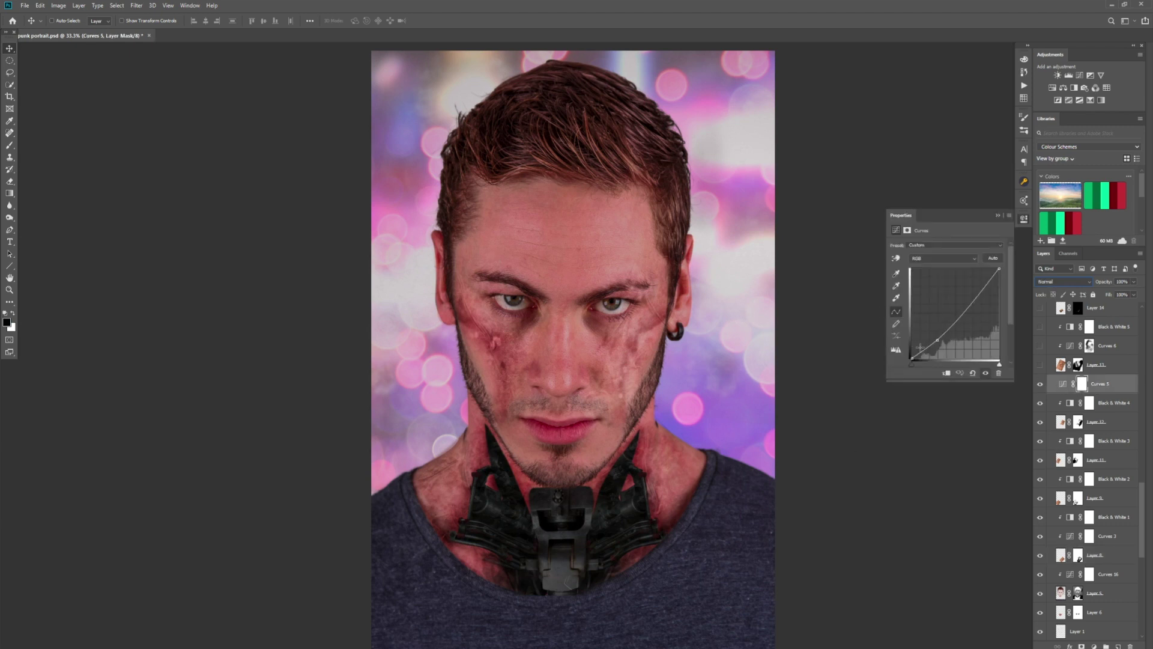
left_click(998, 215)
scroll(1045, 439, "up", 2)
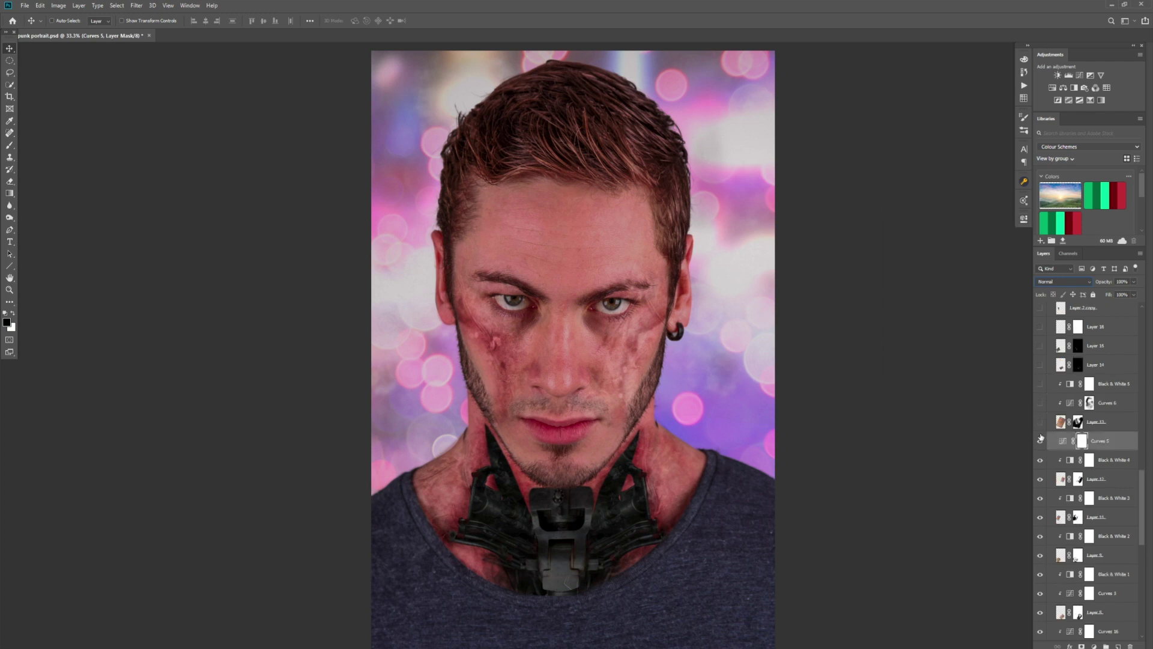
- Show Layer 13, preview its texture in Normal blend mode, and return it to Soft Light
left_click(1041, 423)
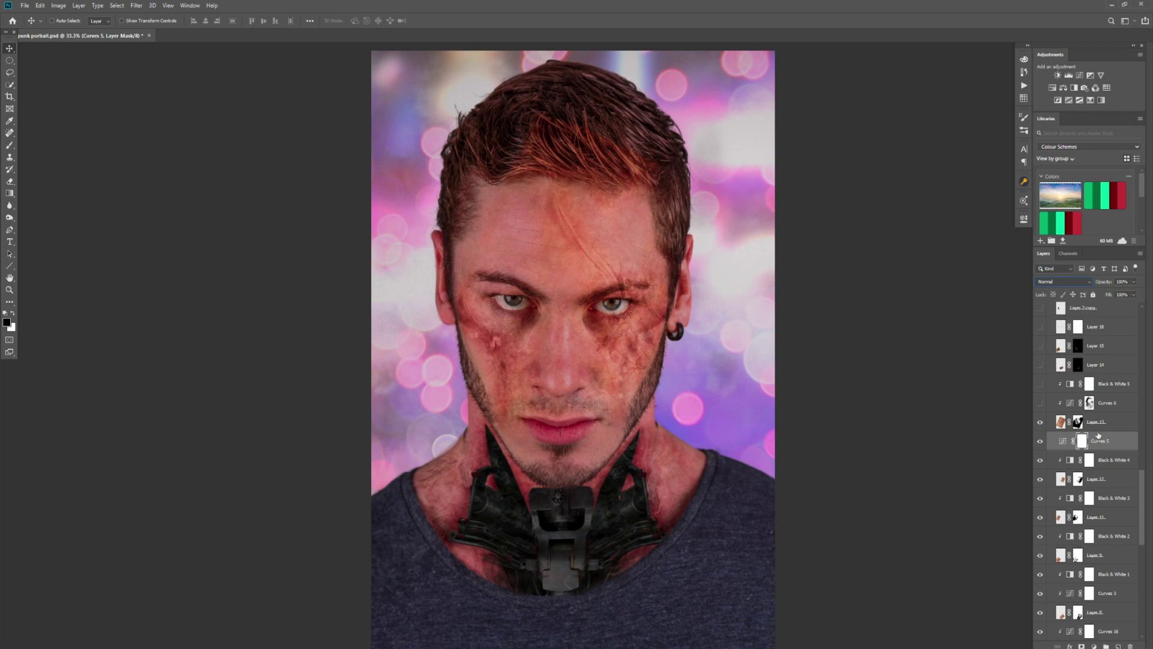
left_click(1061, 424)
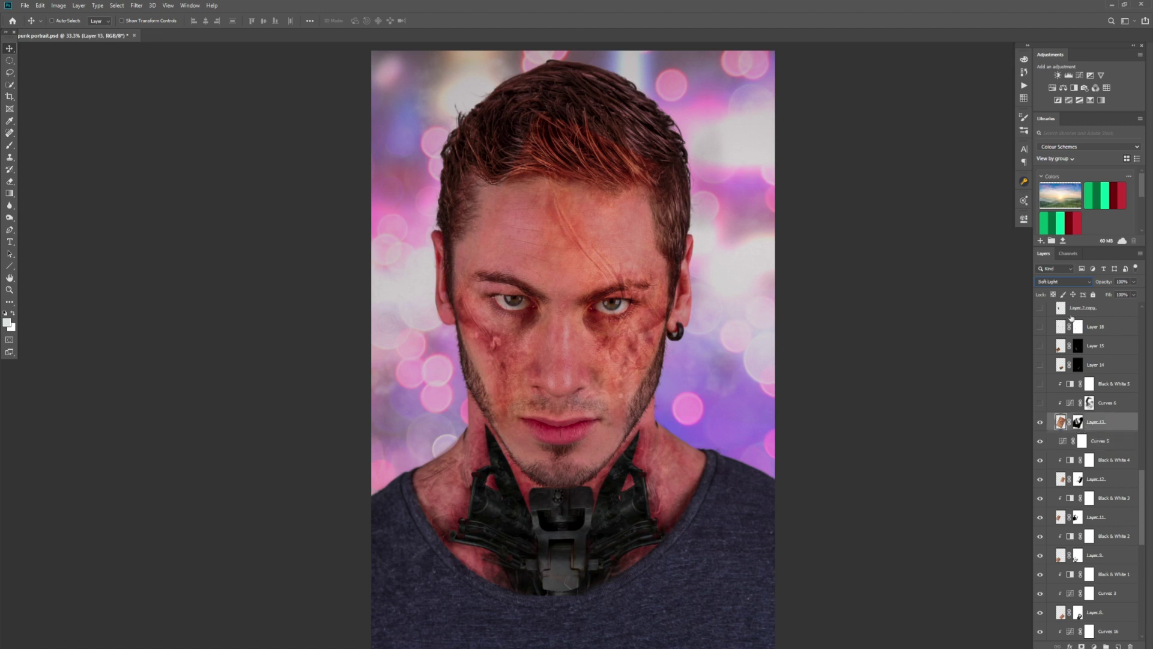
left_click(1073, 282)
left_click(1060, 293)
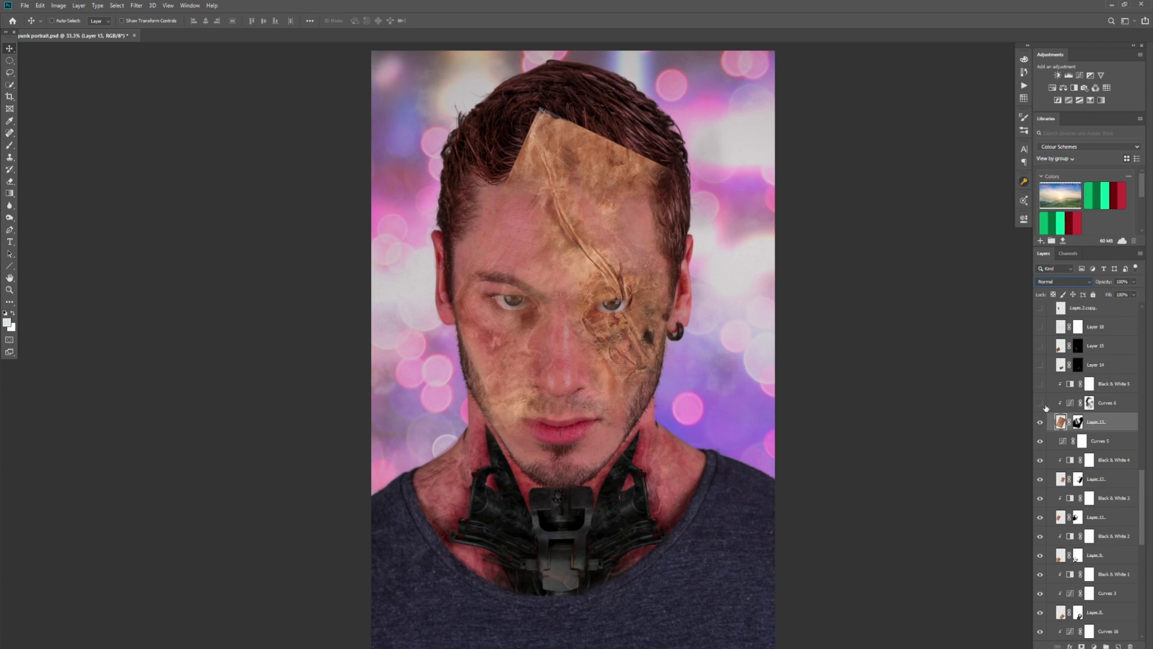
left_click(1062, 281)
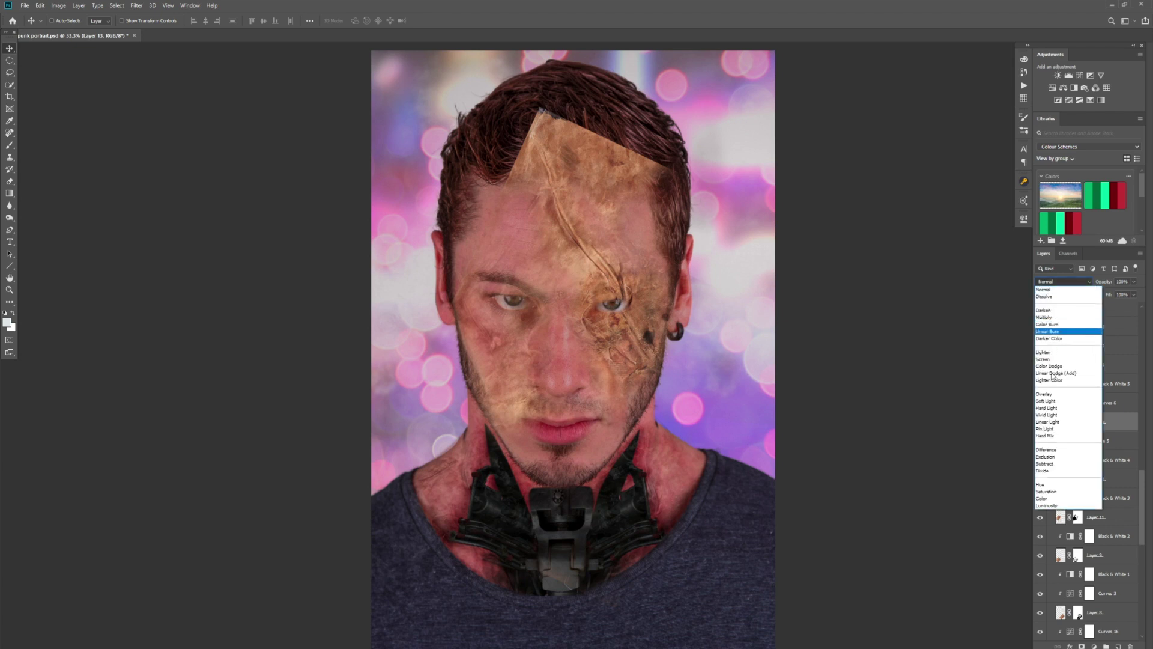
left_click(1045, 400)
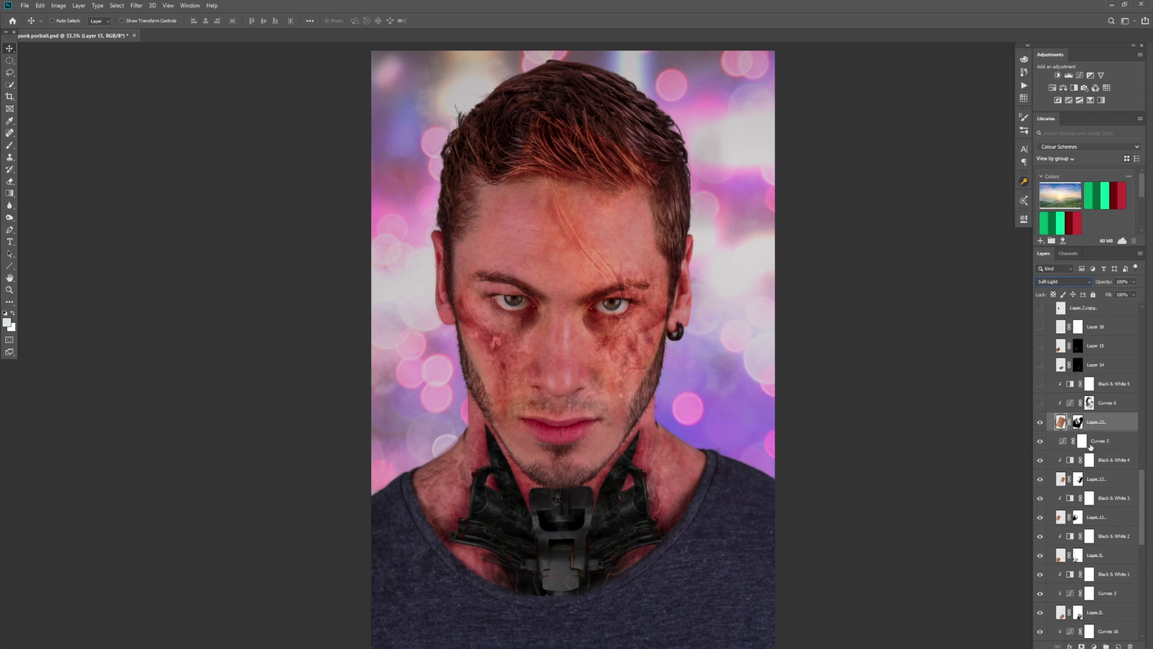
- Show Curves 6 and Black & White 5 above Layer 13, plus Layer 14, Layer 15 and the cheek shadow layer directly above them
left_click(1041, 404)
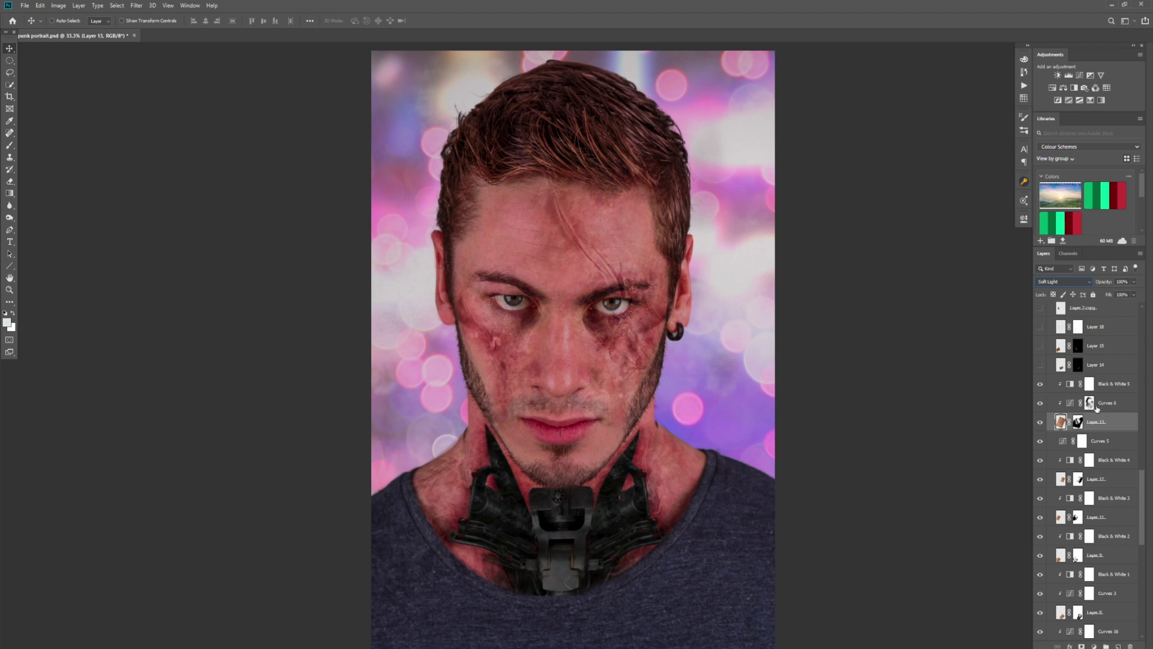
scroll(1097, 409, "up", 3)
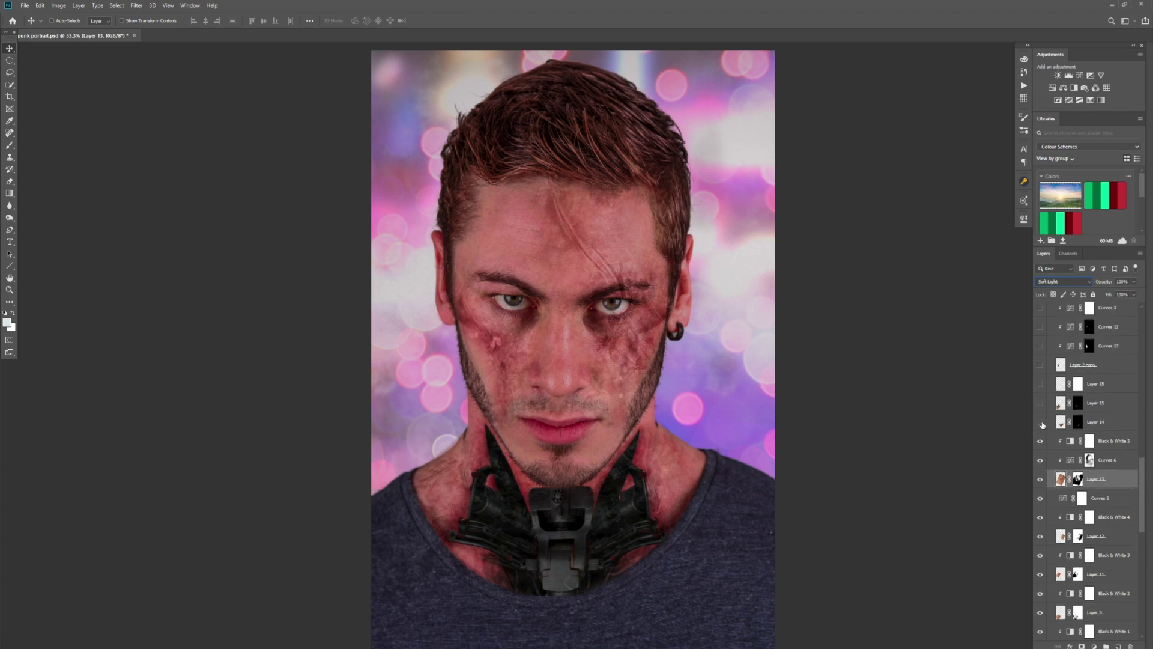
left_click(1040, 403)
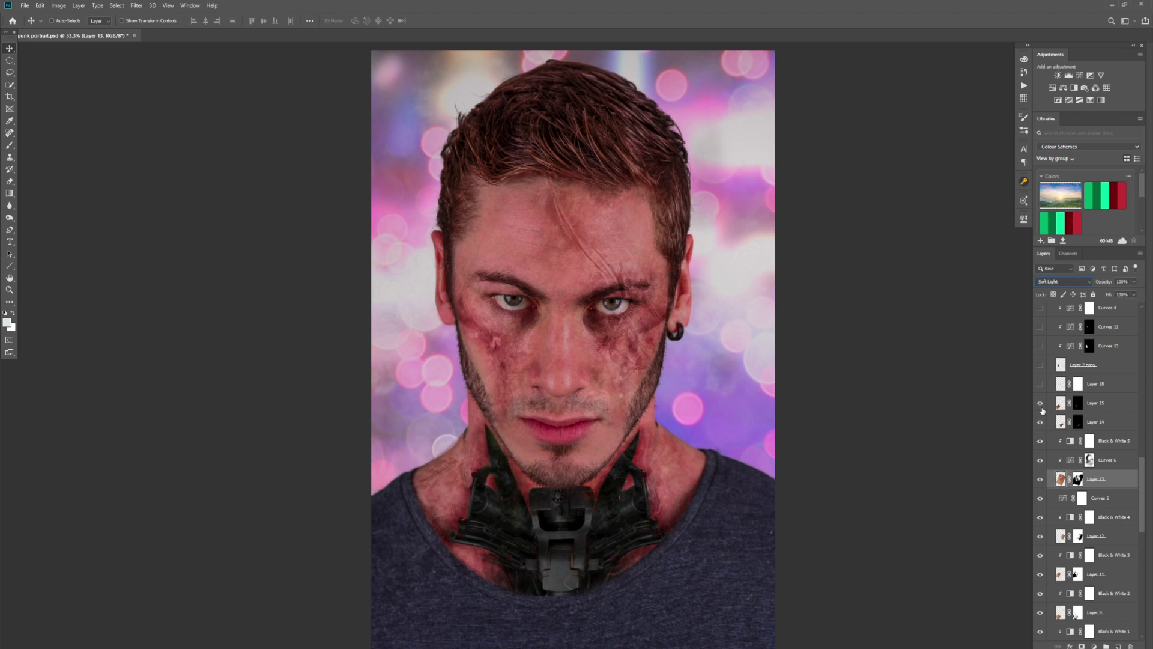
left_click(1040, 383)
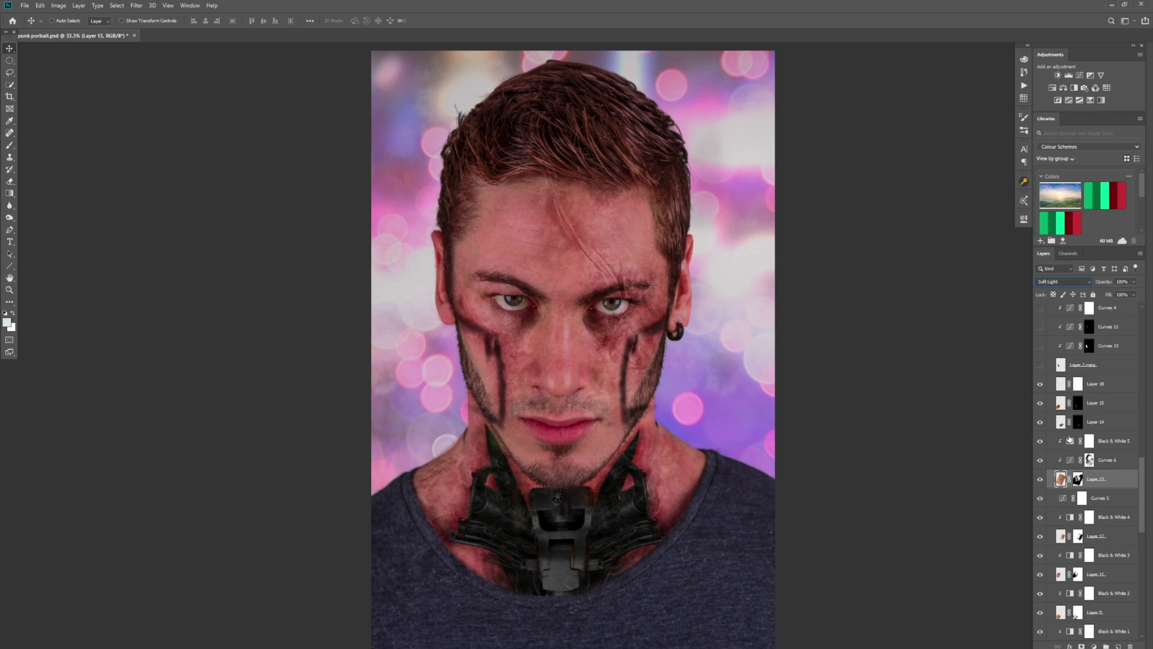
- Show the first metal cheek plate layer together with its clipped Curves 13 and Curves 11 adjustments
scroll(1108, 406, "up", 3)
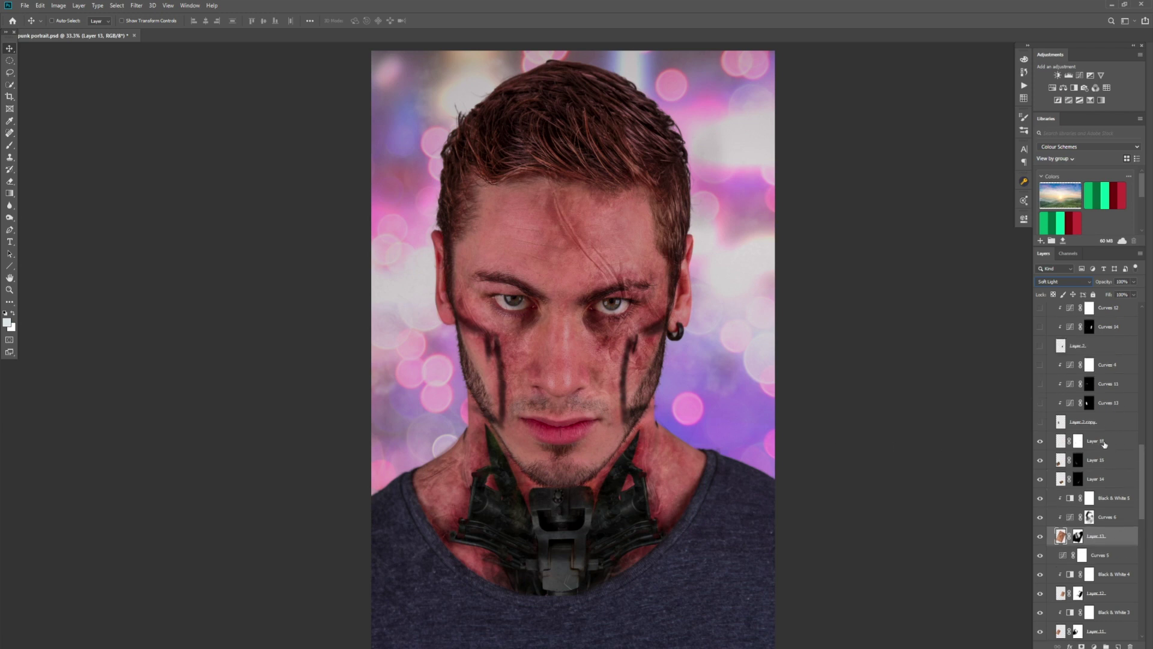
left_click(1040, 423)
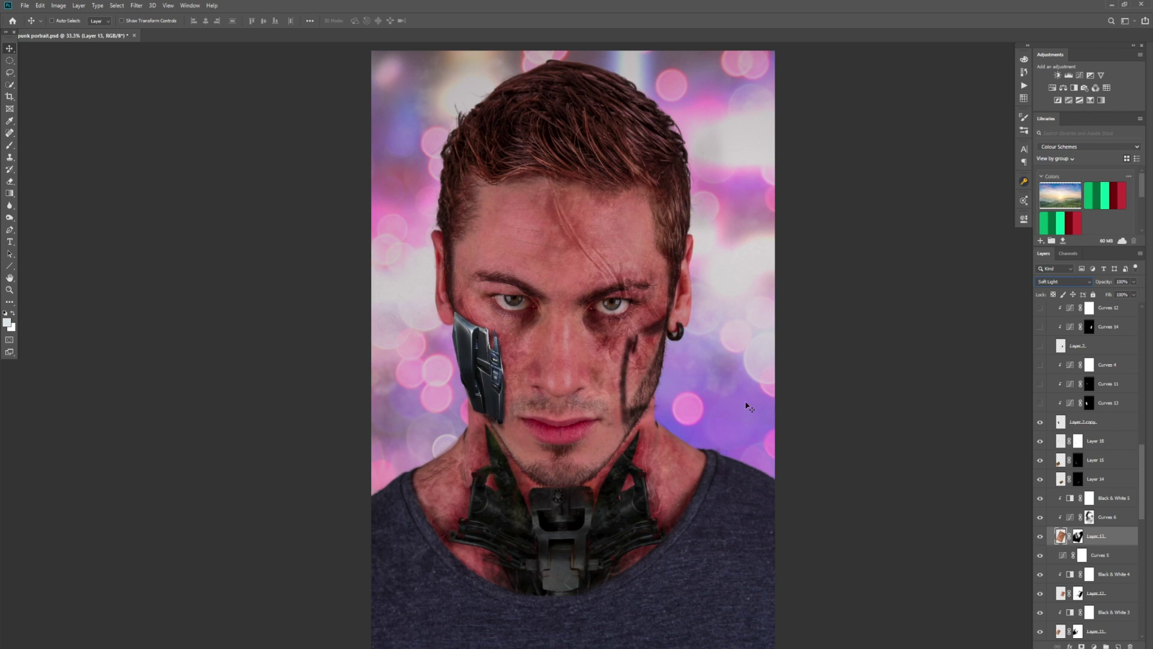
scroll(1102, 461, "up", 2)
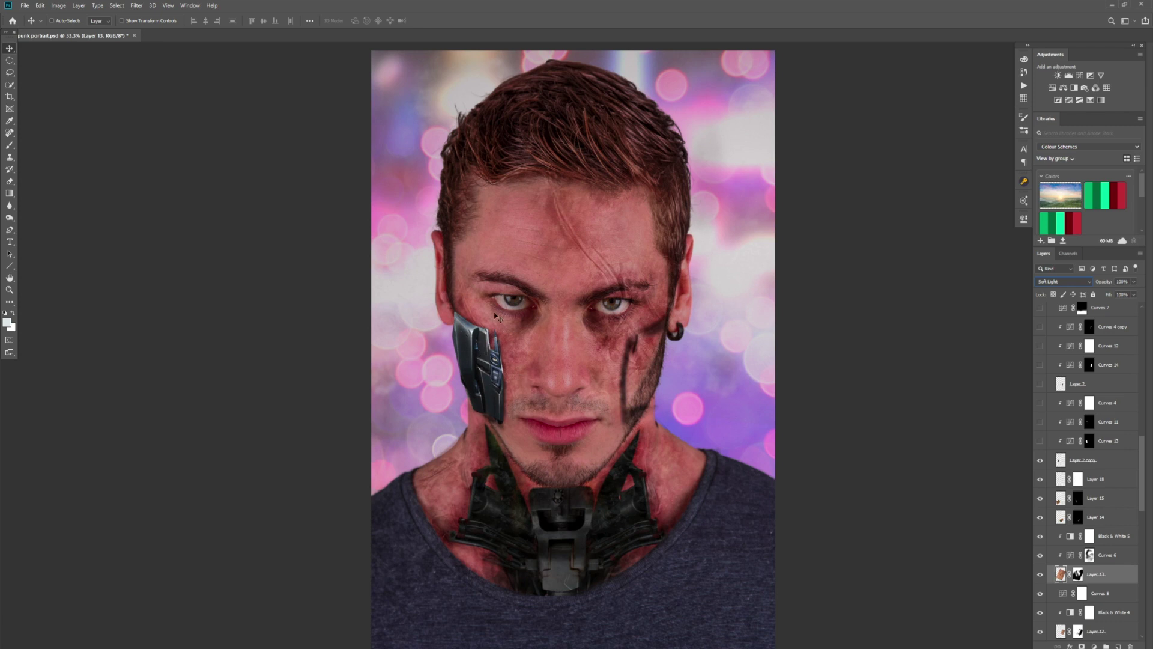
left_click(1040, 442)
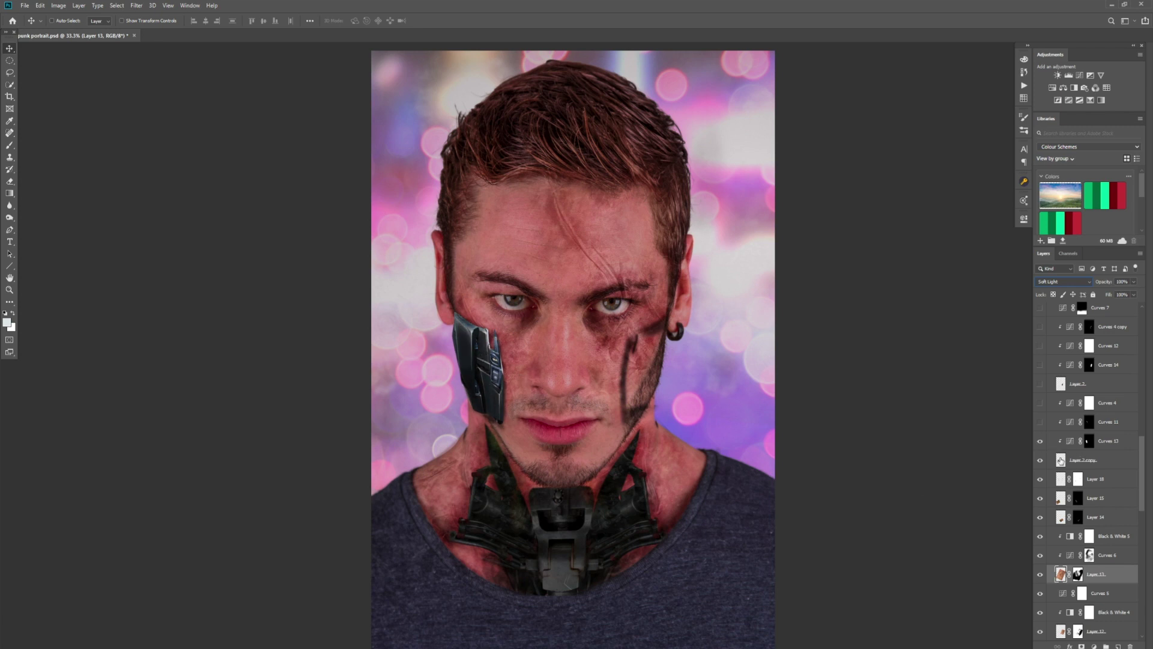
scroll(1061, 460, "up", 2)
left_click(1041, 460)
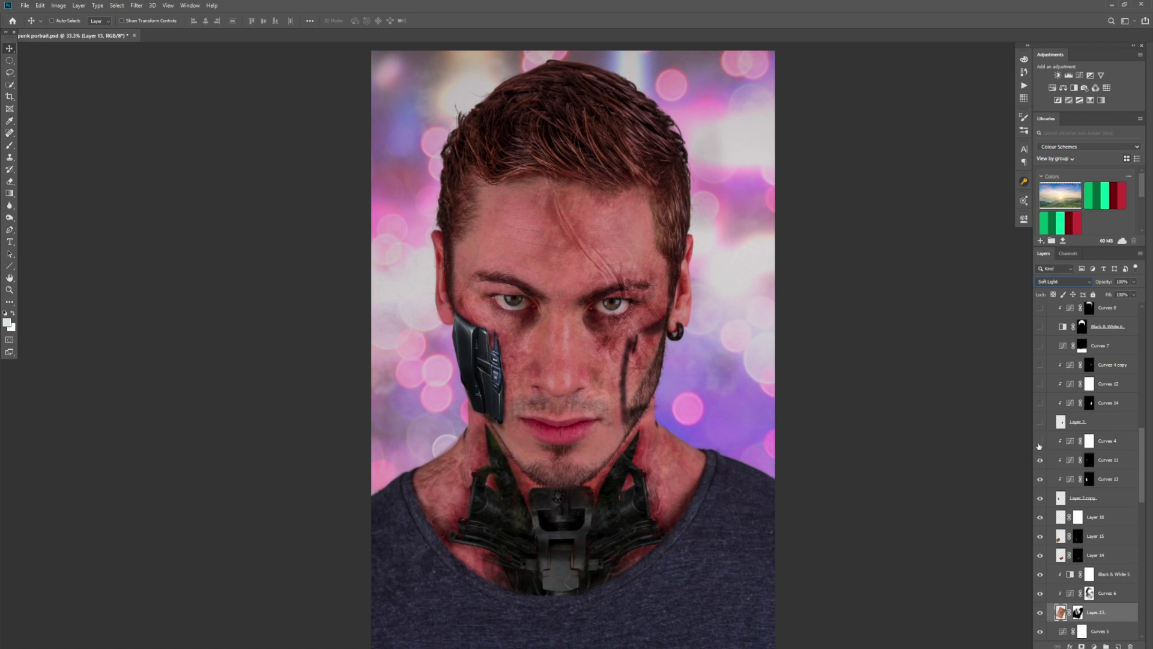
- Show the Curves 4 adjustment clipped to the first cheek plate and check its curve settings
left_click(1040, 441)
left_click(1072, 445)
double_click(1072, 443)
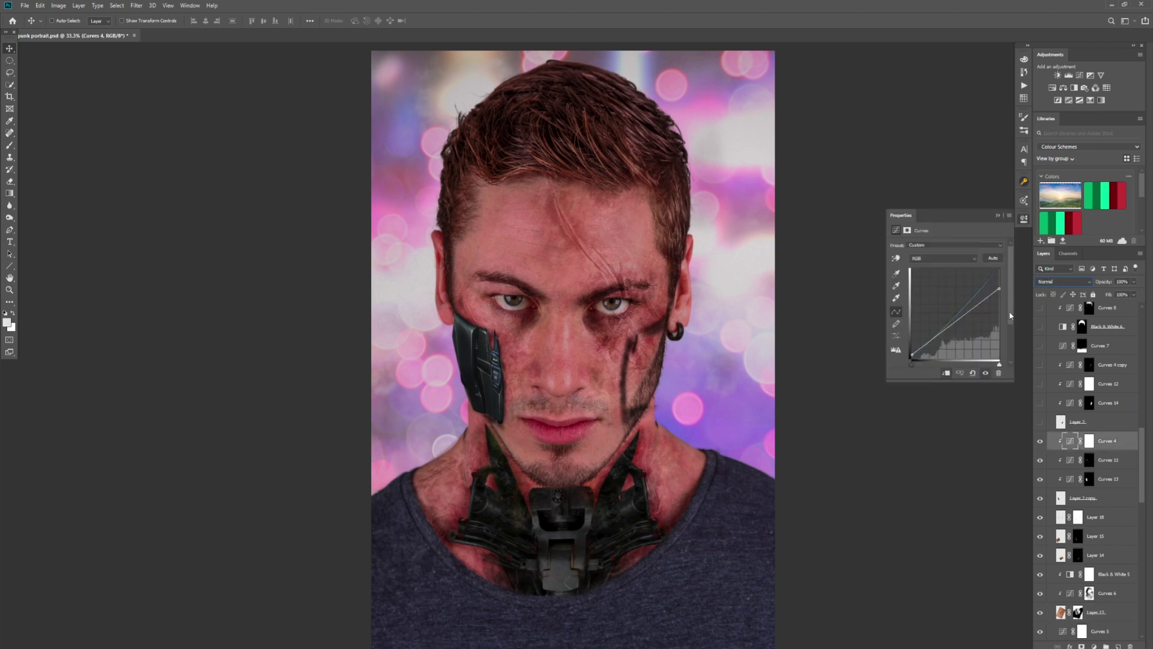
left_click(999, 216)
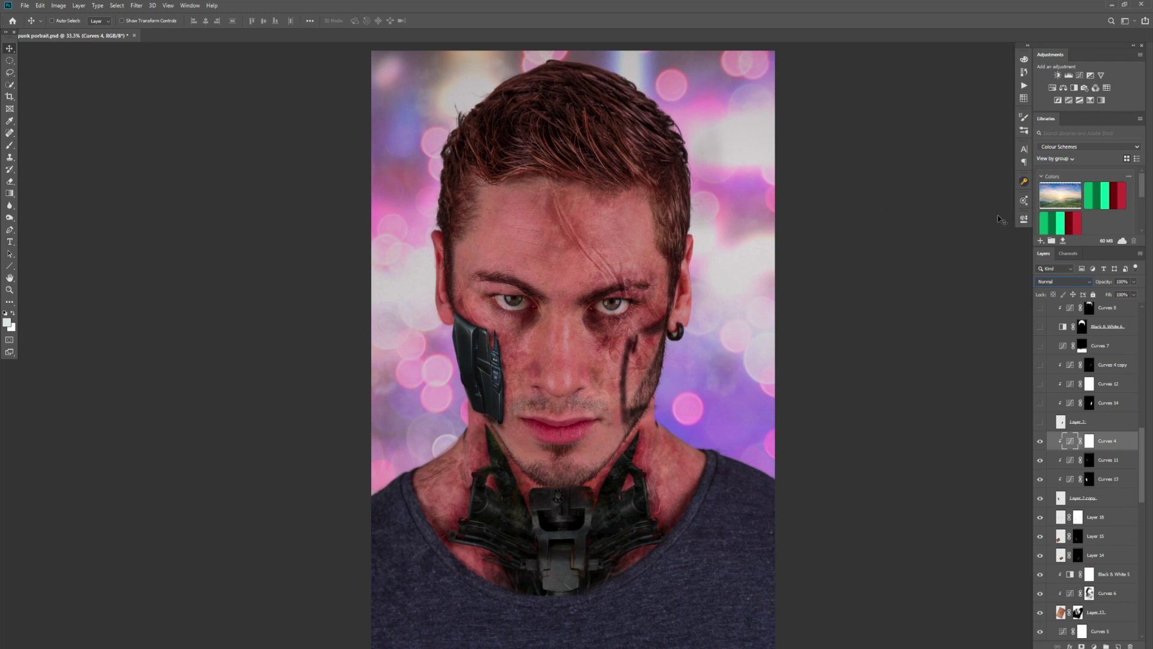
- Show the opposite cheek plate layer with its clipped Curves 14, Curves 12 and Curves 4 copy adjustments
left_click(1040, 422)
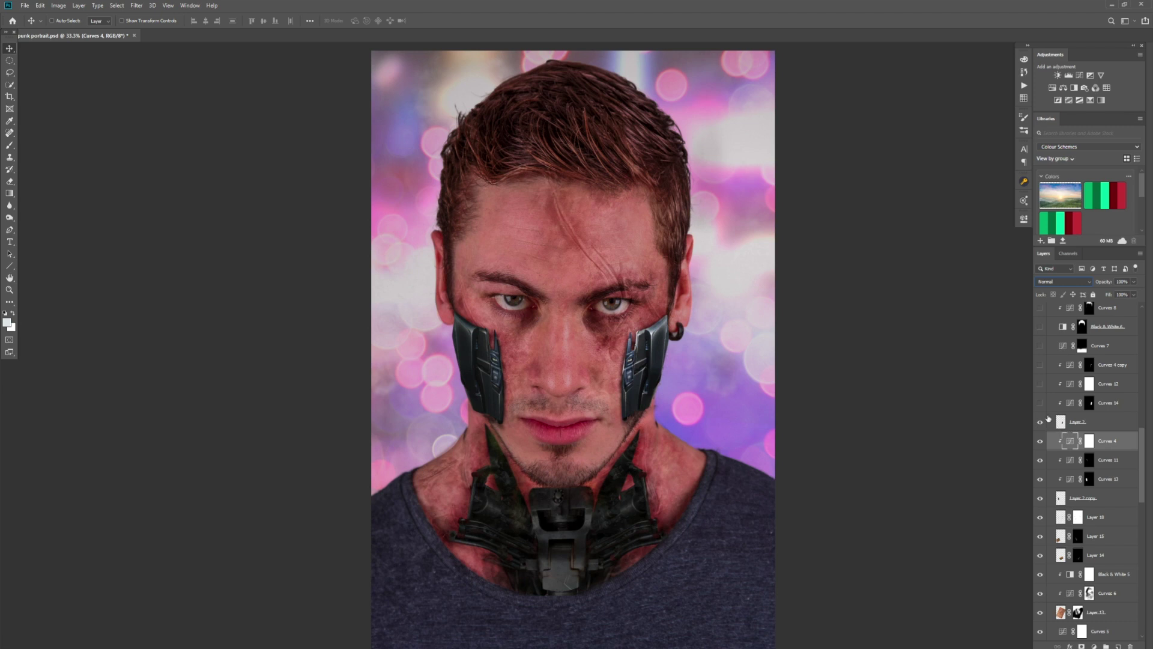
scroll(1055, 423, "up", 2)
left_click(1040, 441)
left_click(1040, 422)
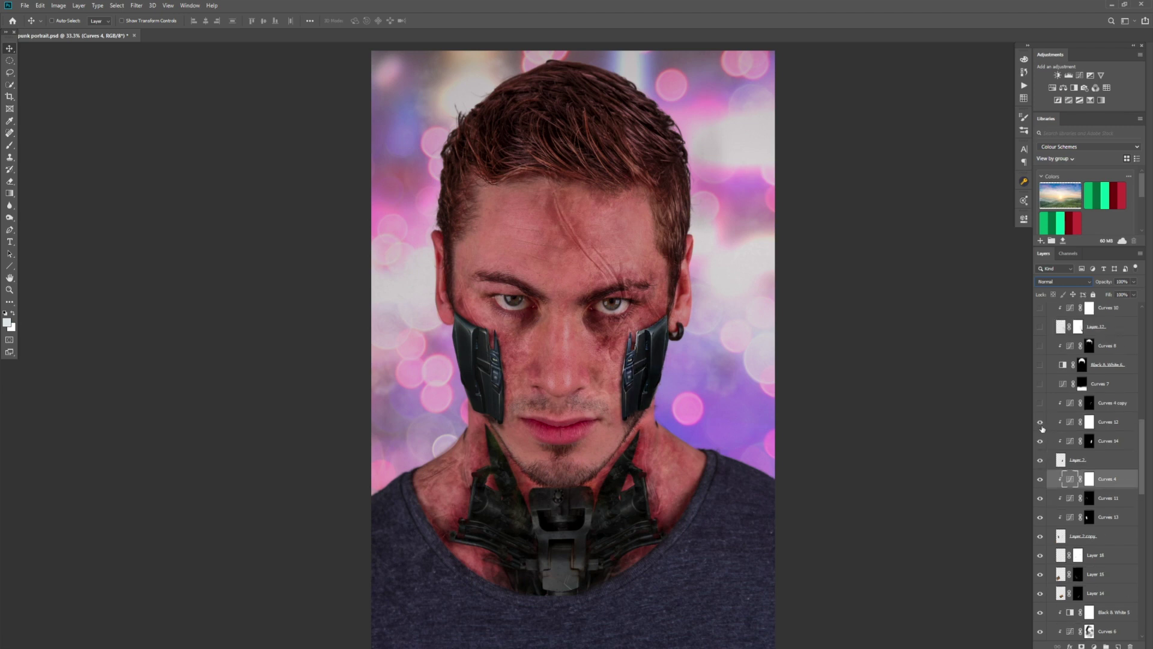
left_click(1040, 403)
- Show the Curves 7 adjustment, toggling it off and on to compare its effect
left_click(1042, 386)
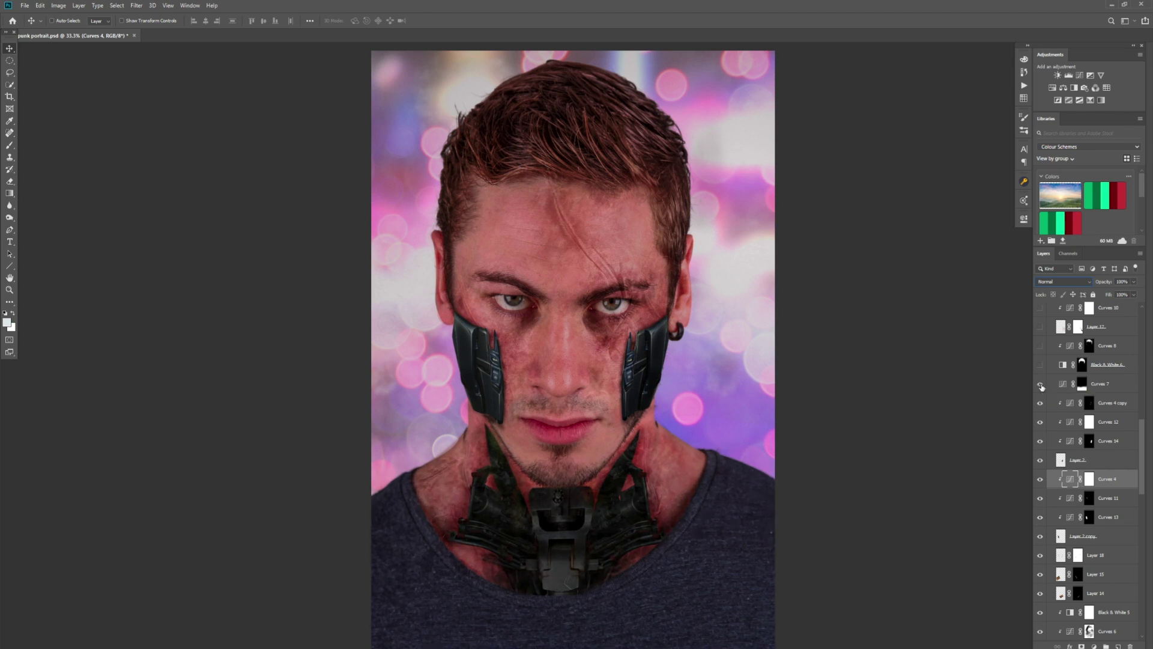
left_click(1042, 386)
left_click(1042, 386)
- Show the Black & White 6 and Curves 8 adjustments on the hair, and check the Curves 8 settings
scroll(1110, 481, "up", 2)
scroll(1111, 481, "up", 2)
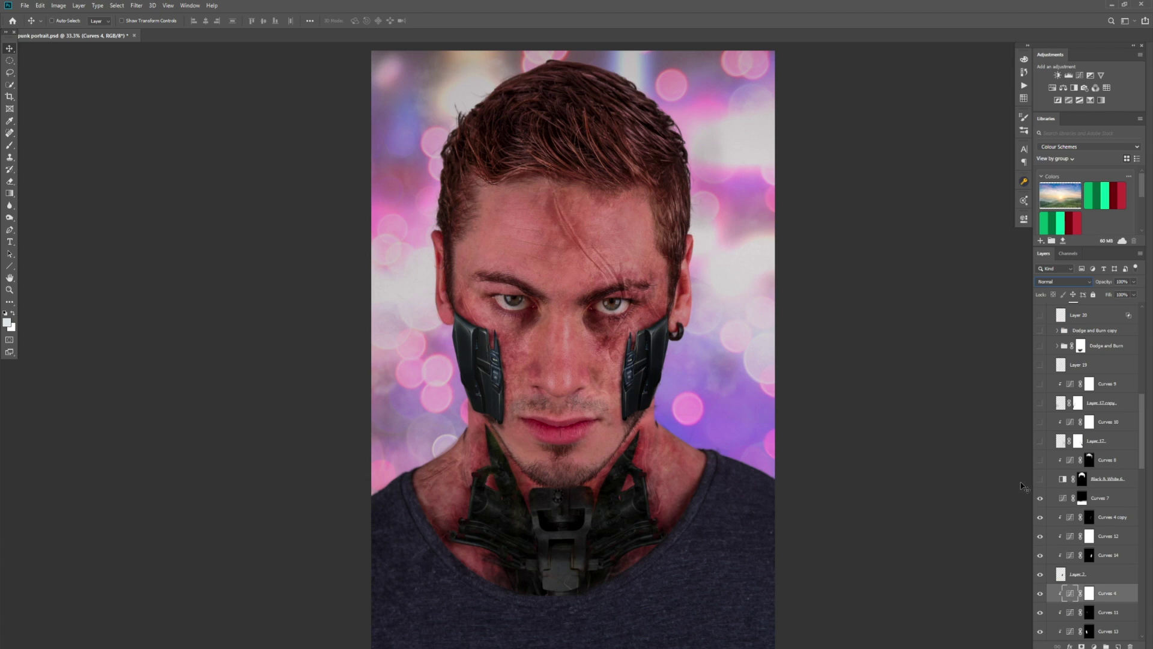
scroll(1085, 538, "down", 1)
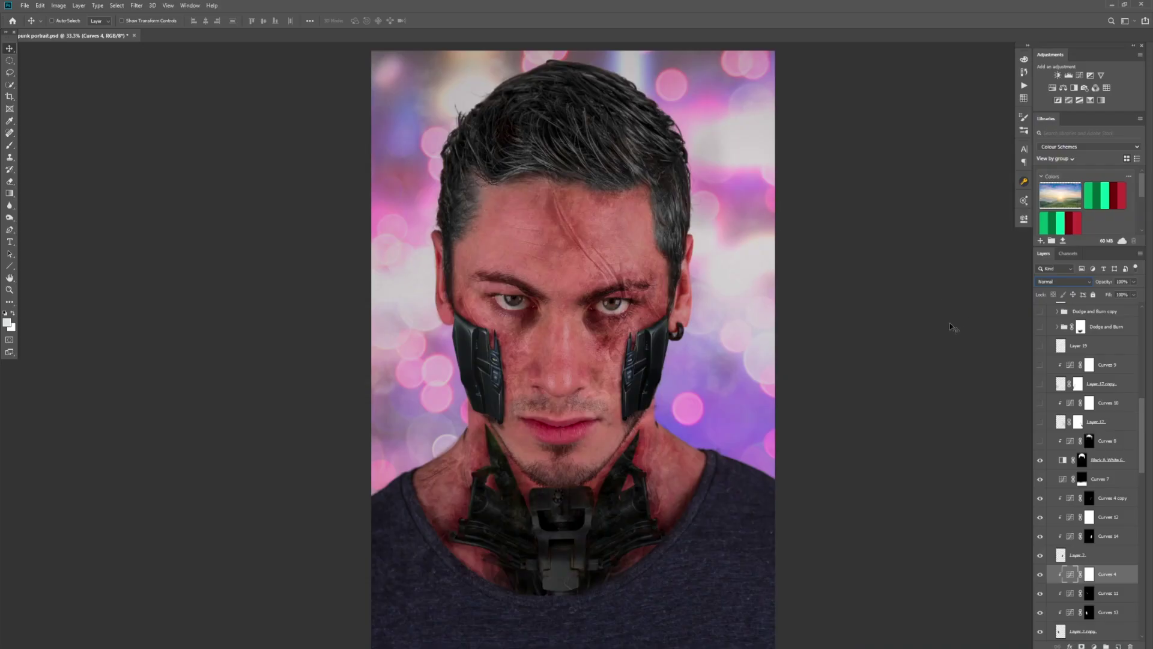
left_click(1040, 442)
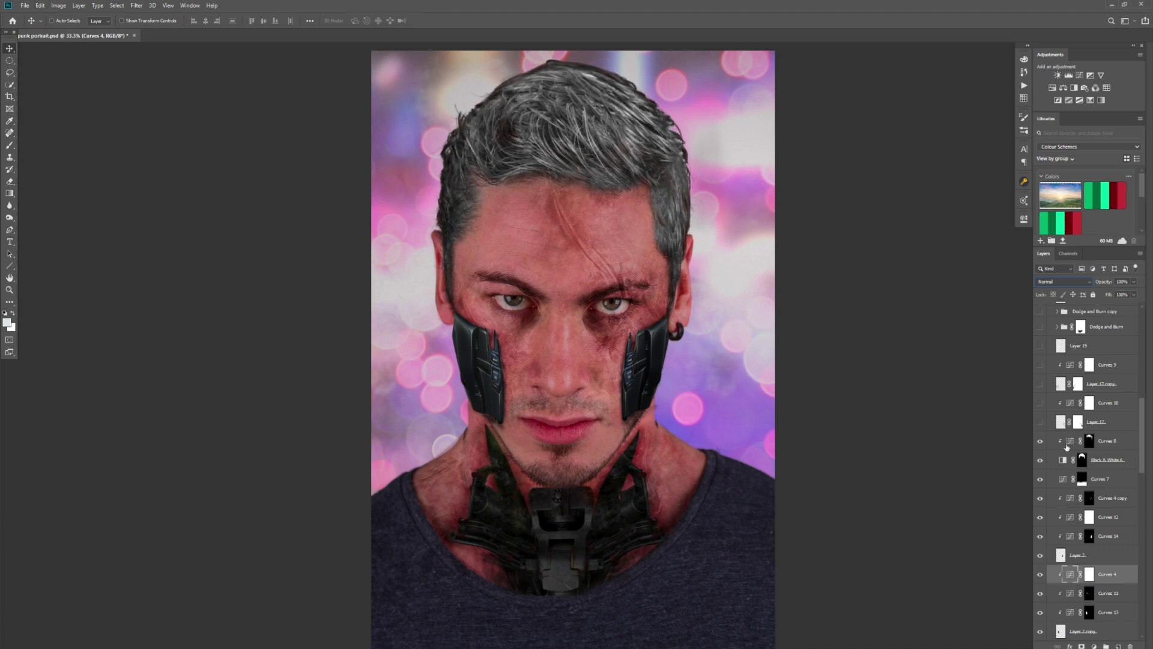
left_click(1068, 444)
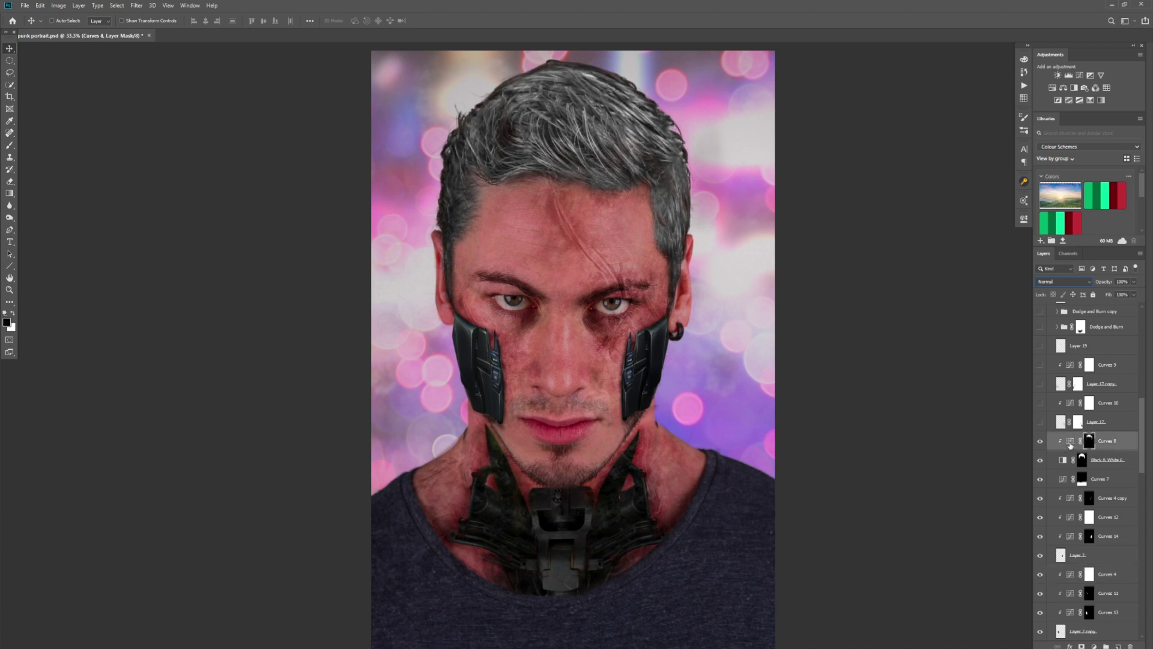
double_click(1070, 445)
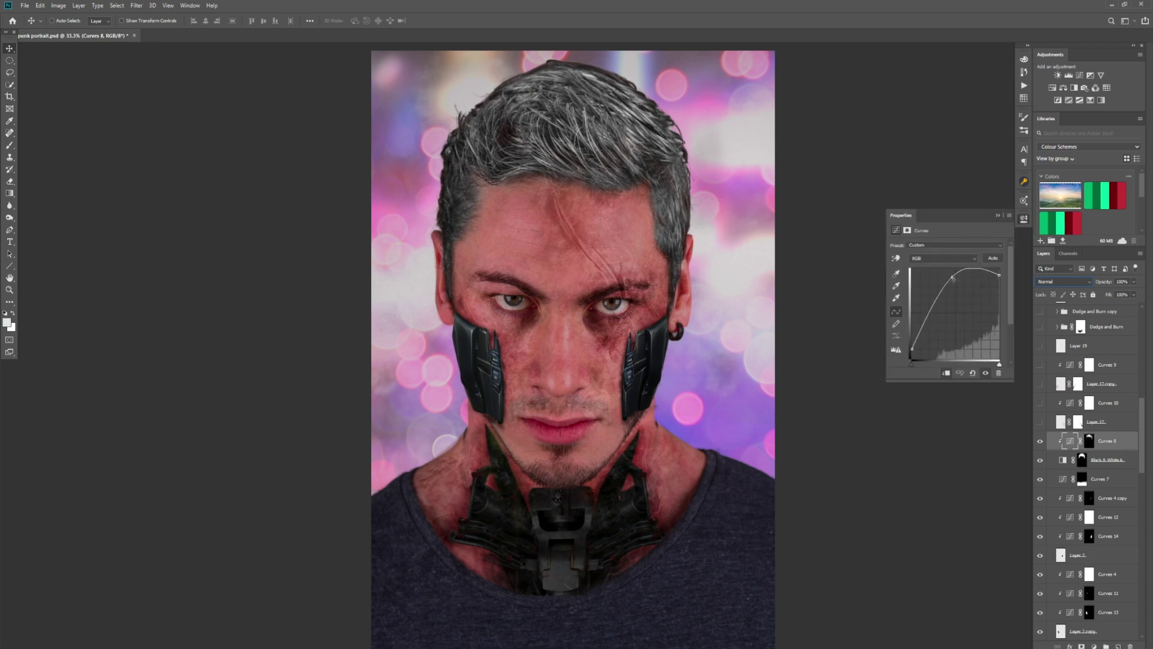
left_click(1000, 214)
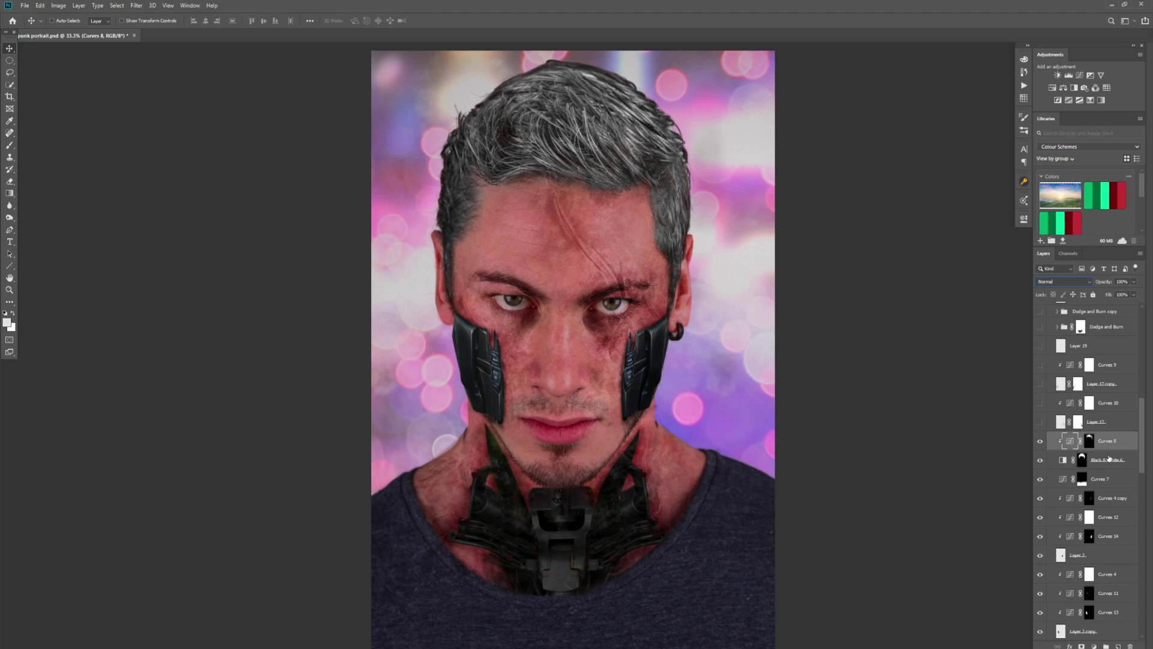
- Show the cable layers, Layer 17 and Layer 17 copy, with their clipped Curves 10 and Curves 9 adjustments
scroll(1055, 443, "up", 1)
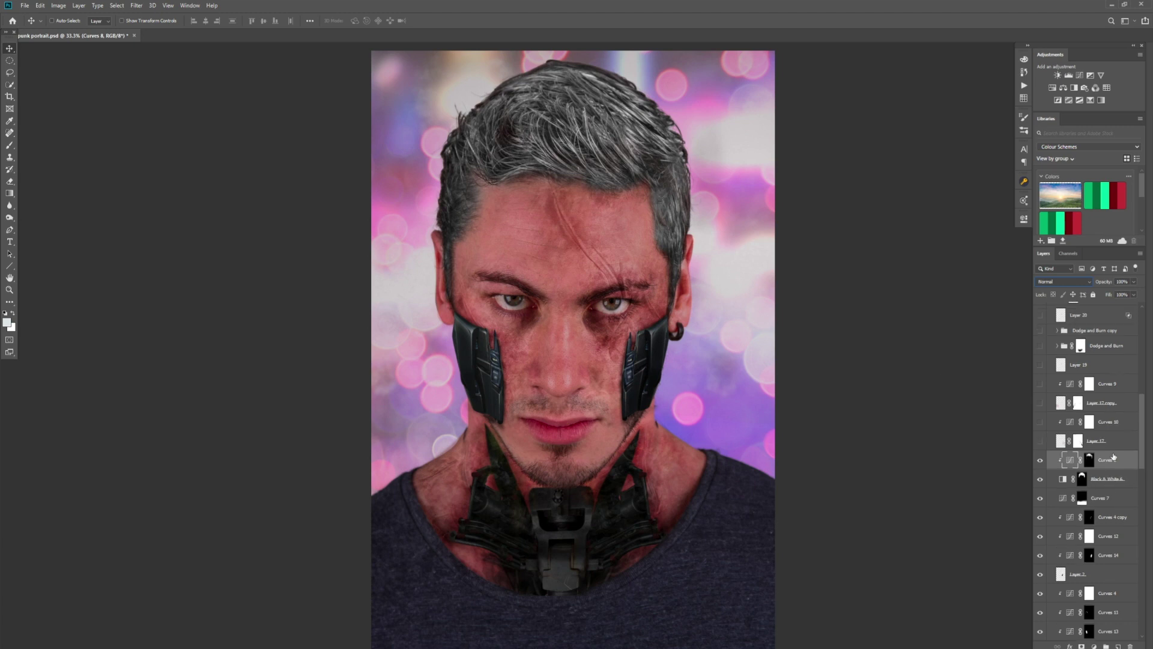
left_click(1041, 441)
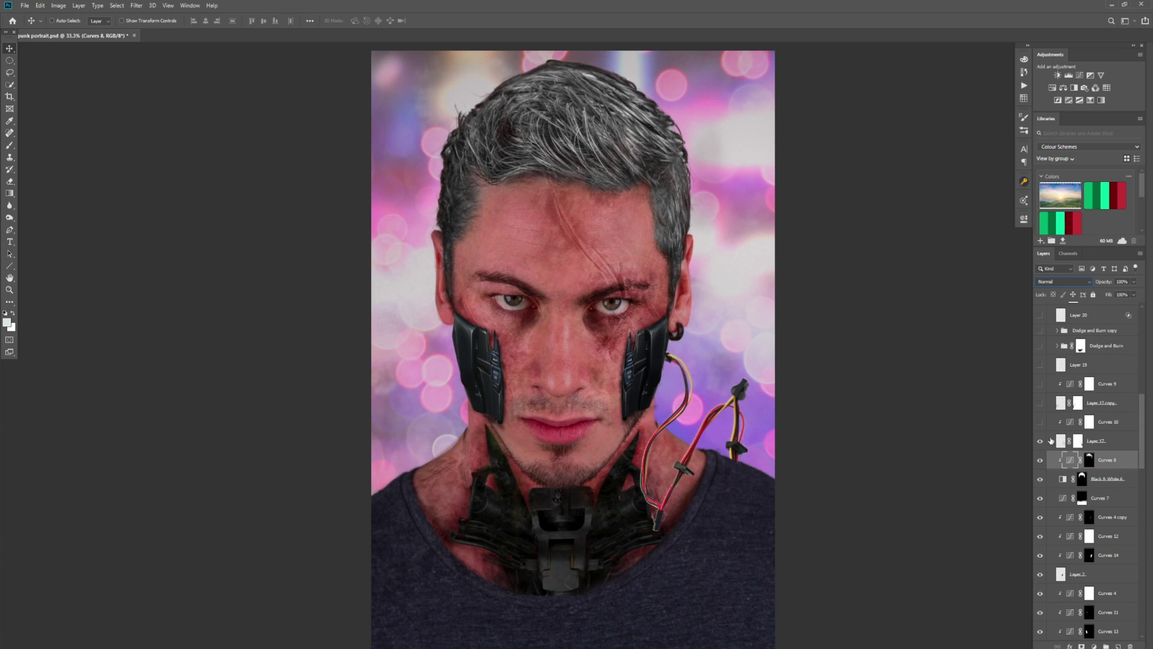
left_click(1041, 422)
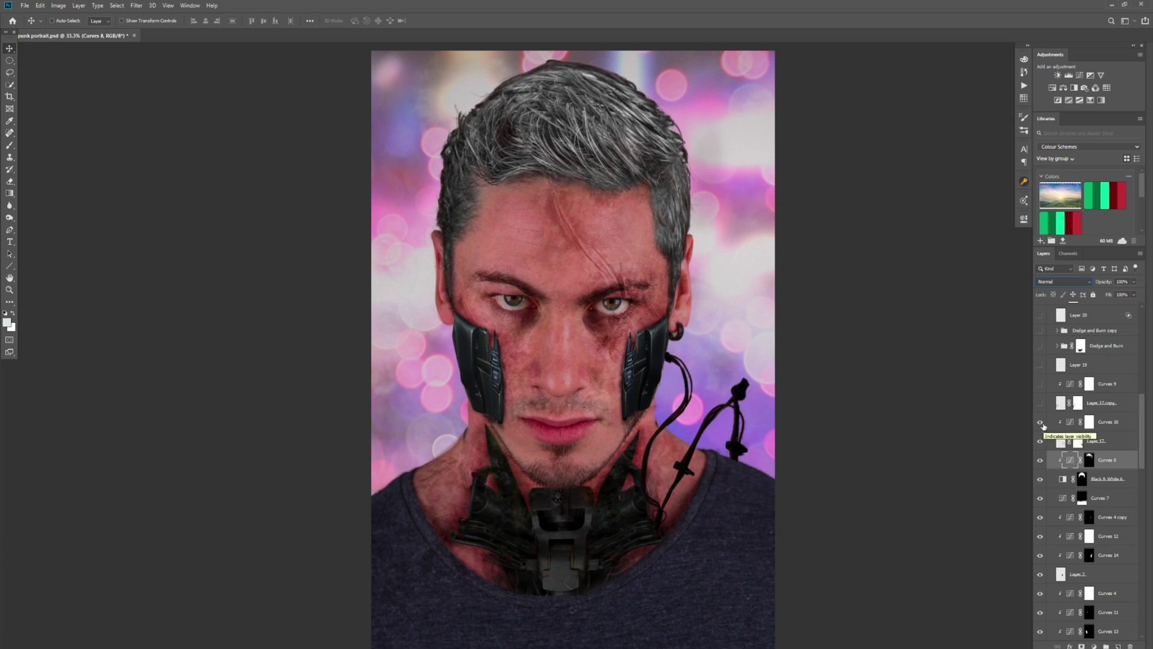
left_click(1040, 404)
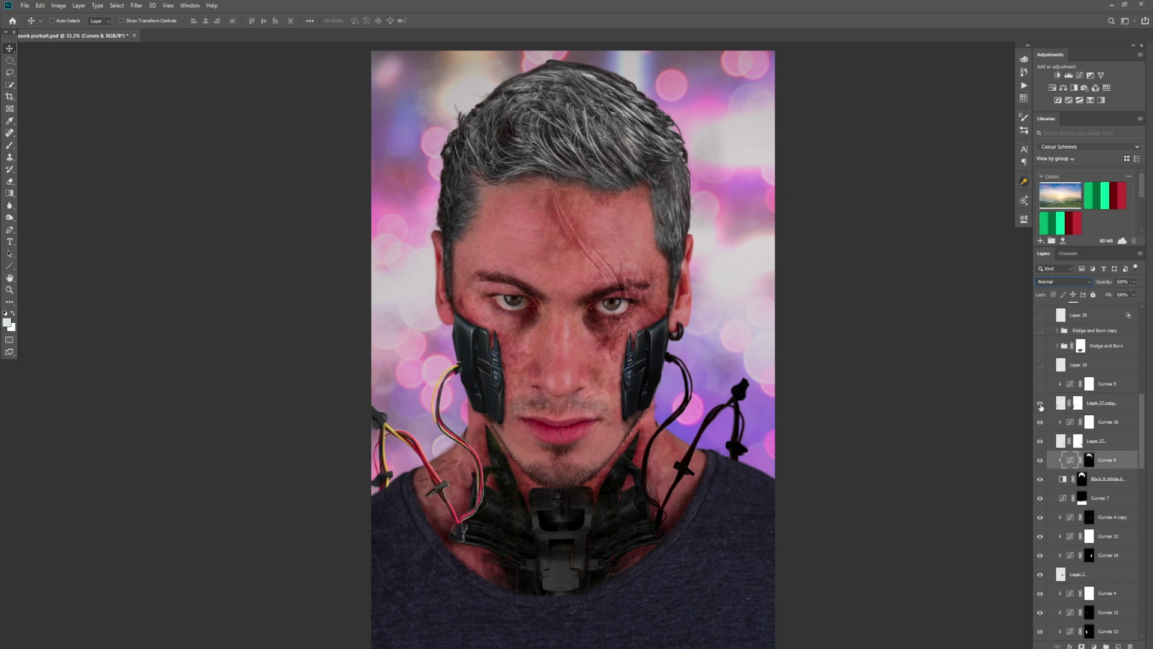
scroll(1040, 405, "up", 2)
left_click(1043, 423)
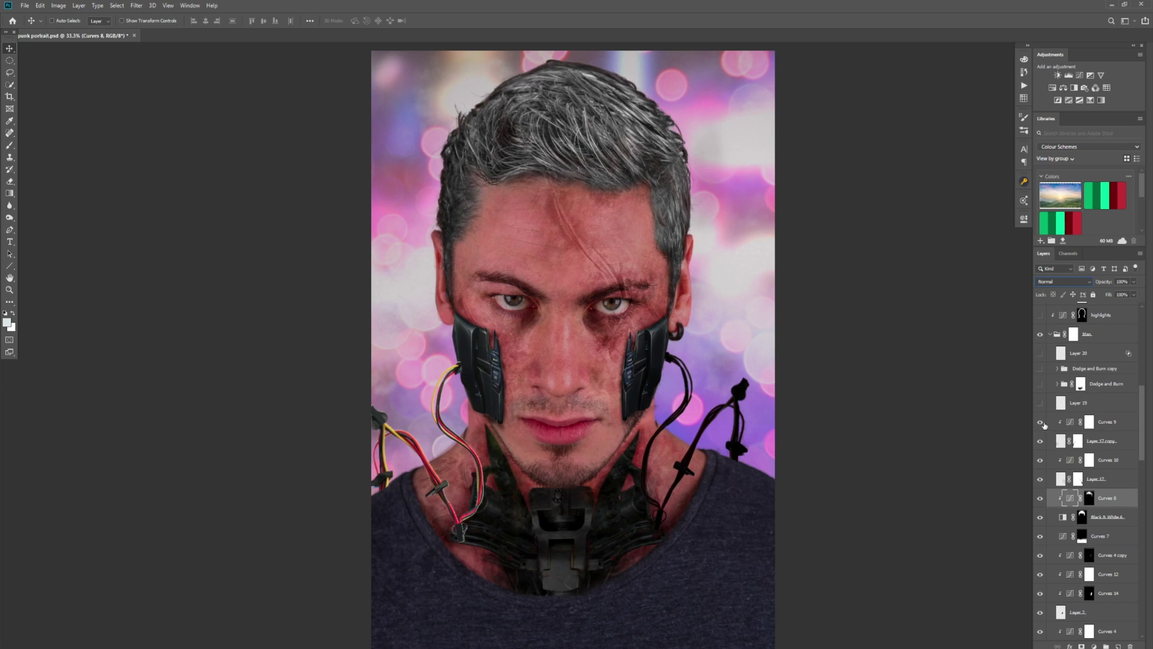
- Show and select the red-eye Layer 19, and show the Dodge and Burn group, toggling the group to compare its effect
scroll(1043, 426, "up", 2)
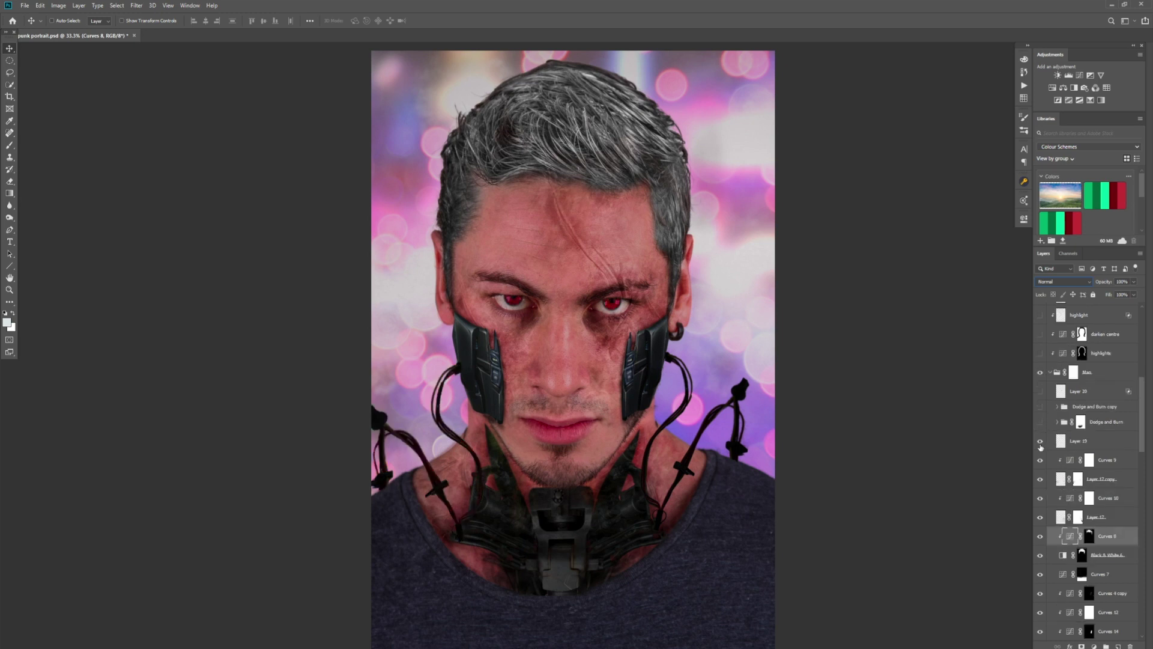
left_click(1119, 448)
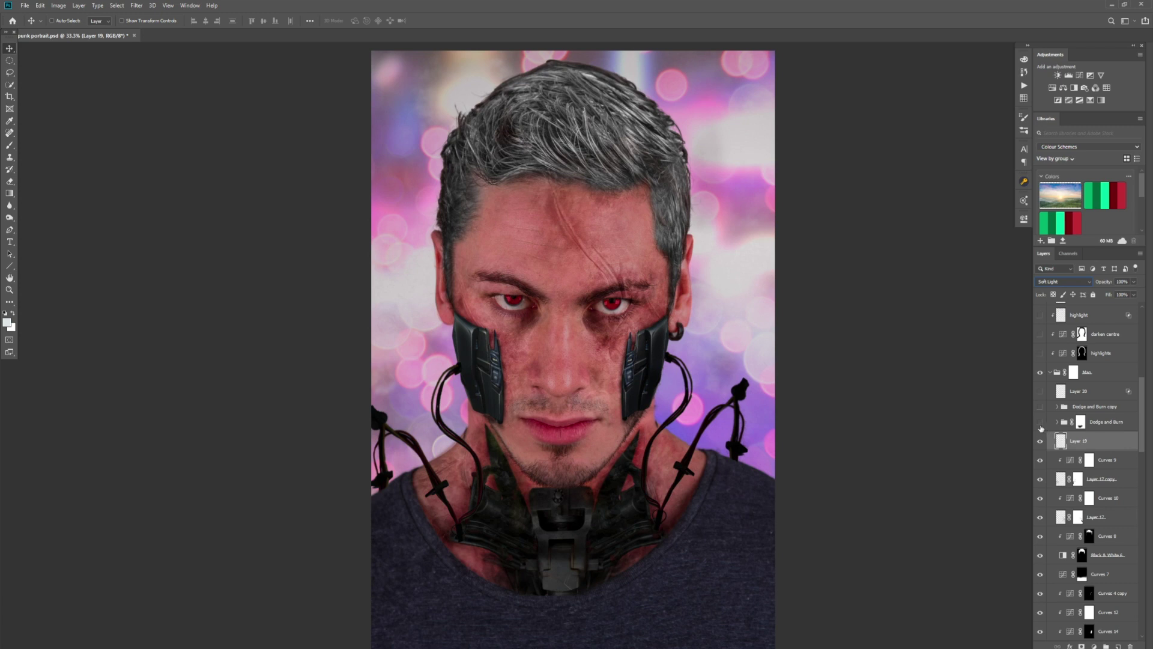
left_click(1040, 424)
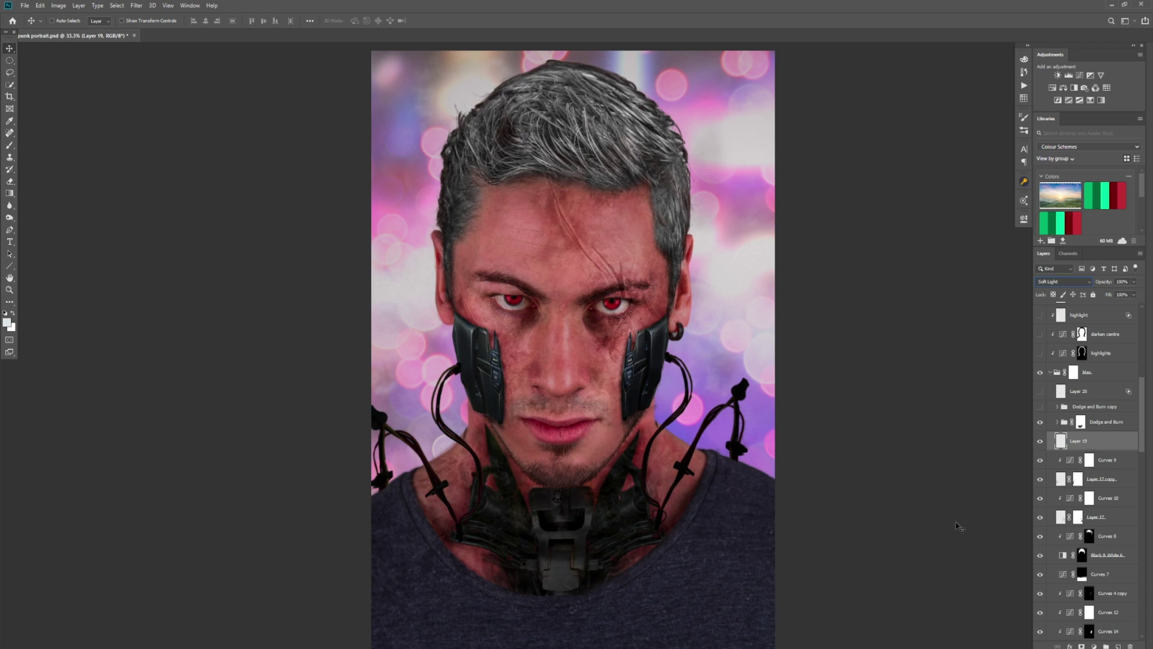
left_click(1041, 423)
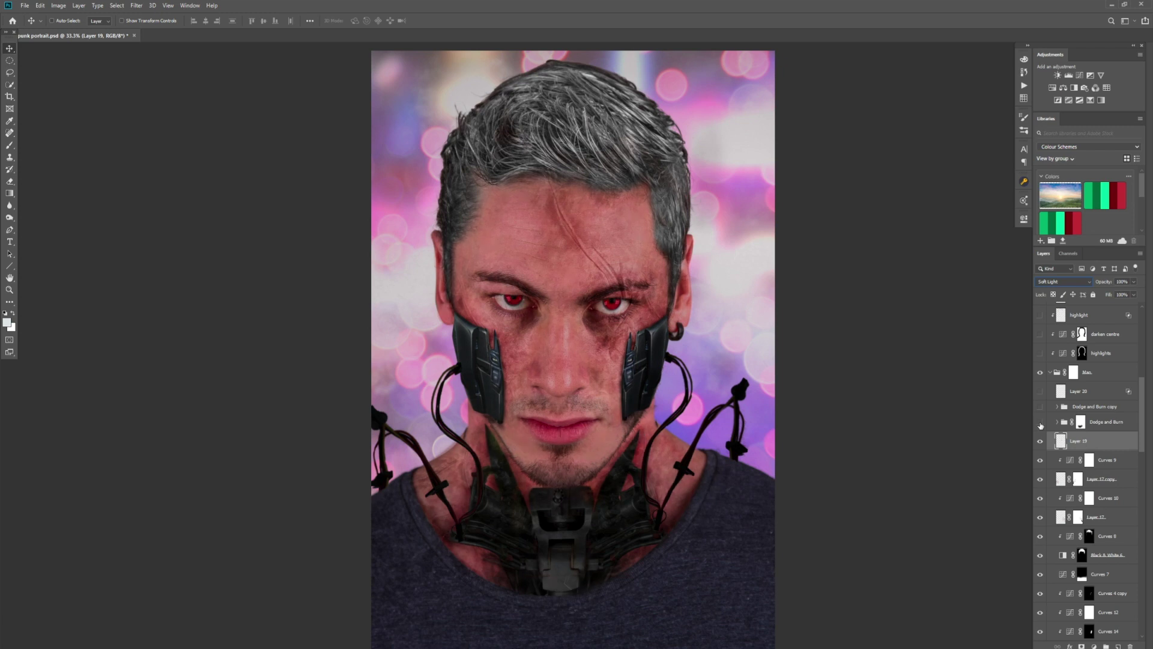
left_click(1041, 424)
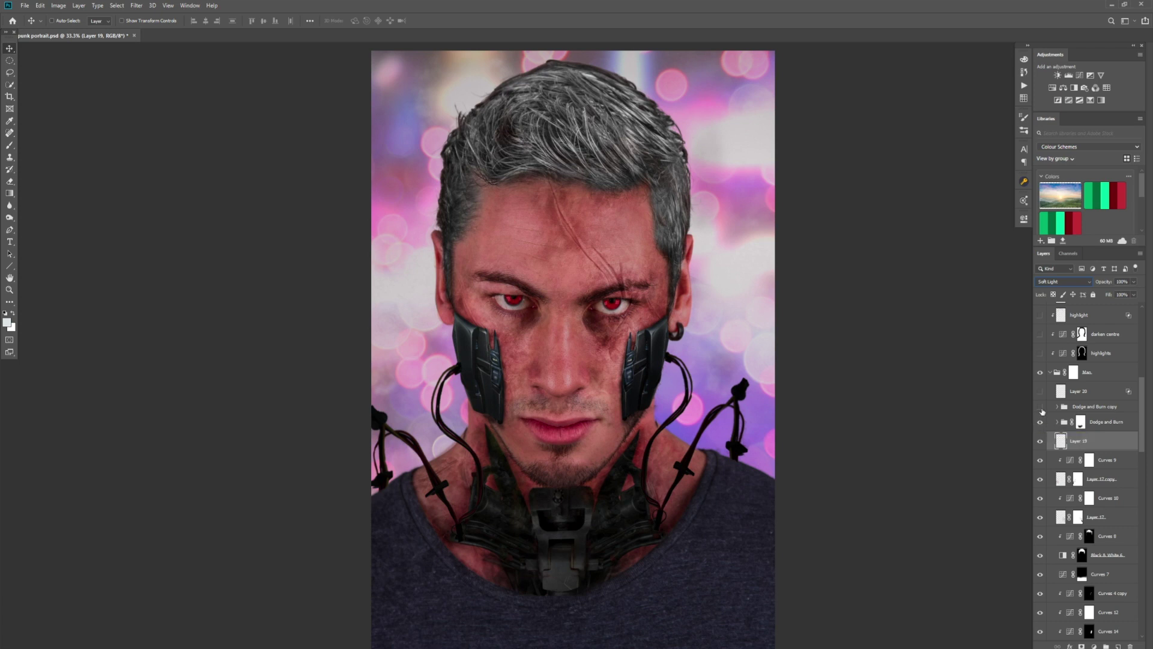
- Show the Dodge and Burn copy group and Layer 20, and collapse the Man group
left_click(1041, 408)
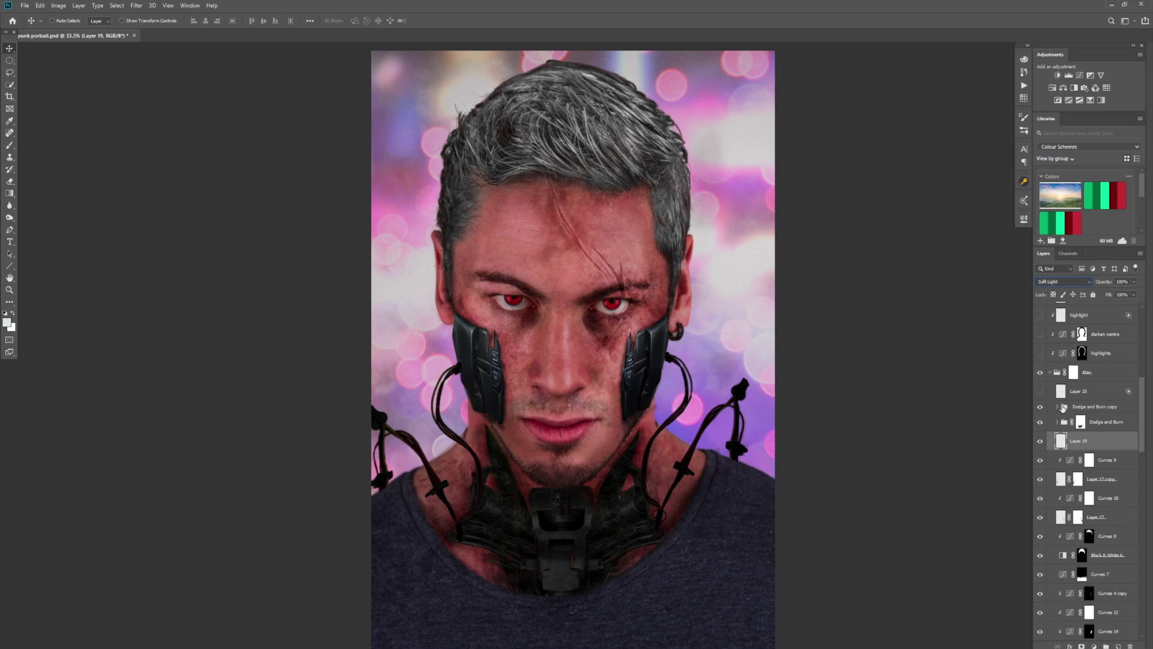
left_click(1041, 392)
left_click(1041, 391)
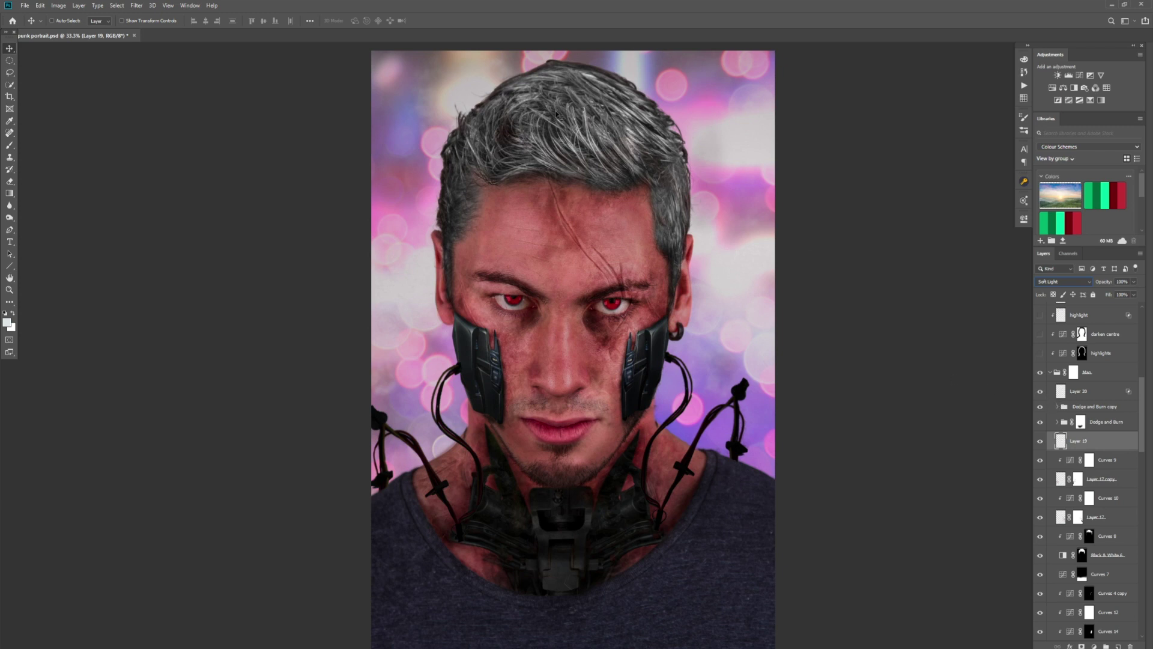
scroll(1112, 424, "up", 2)
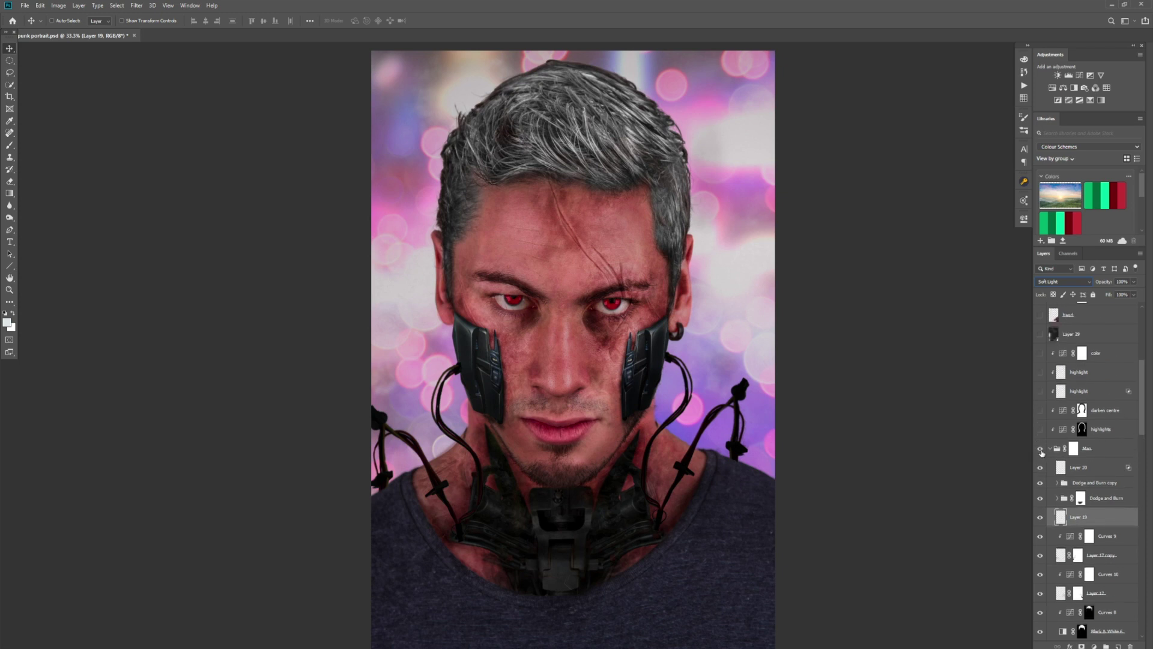
left_click(1049, 448)
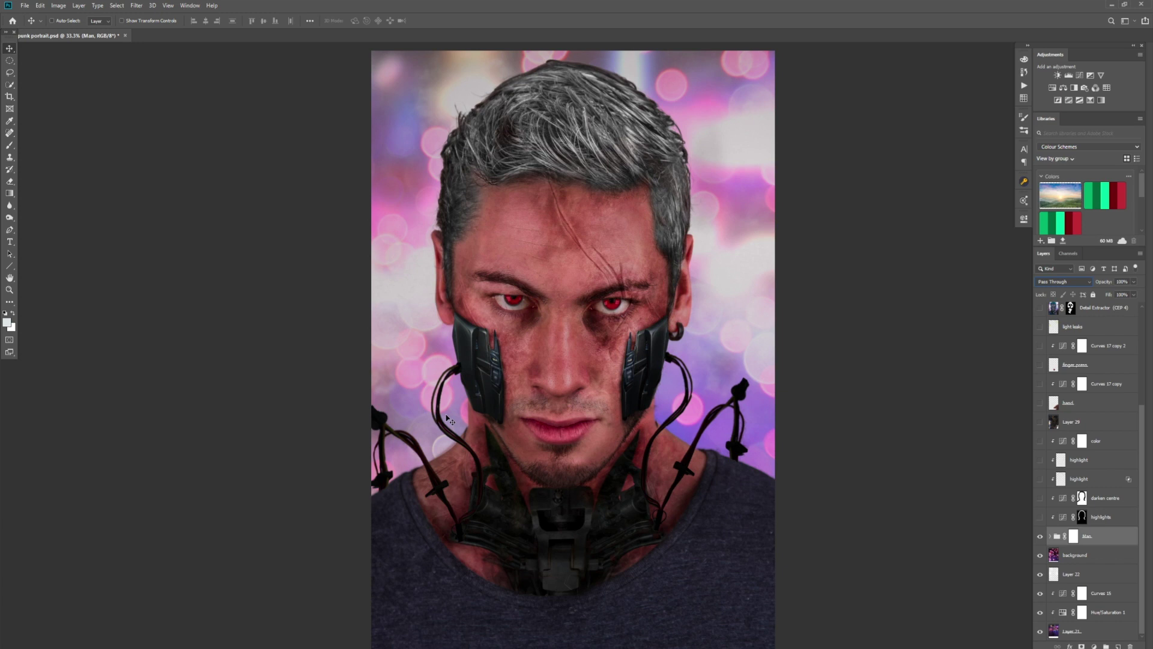
- Show the highlights and darken centre adjustments clipped to the Man group, and check the darken centre curve settings
left_click(1041, 517)
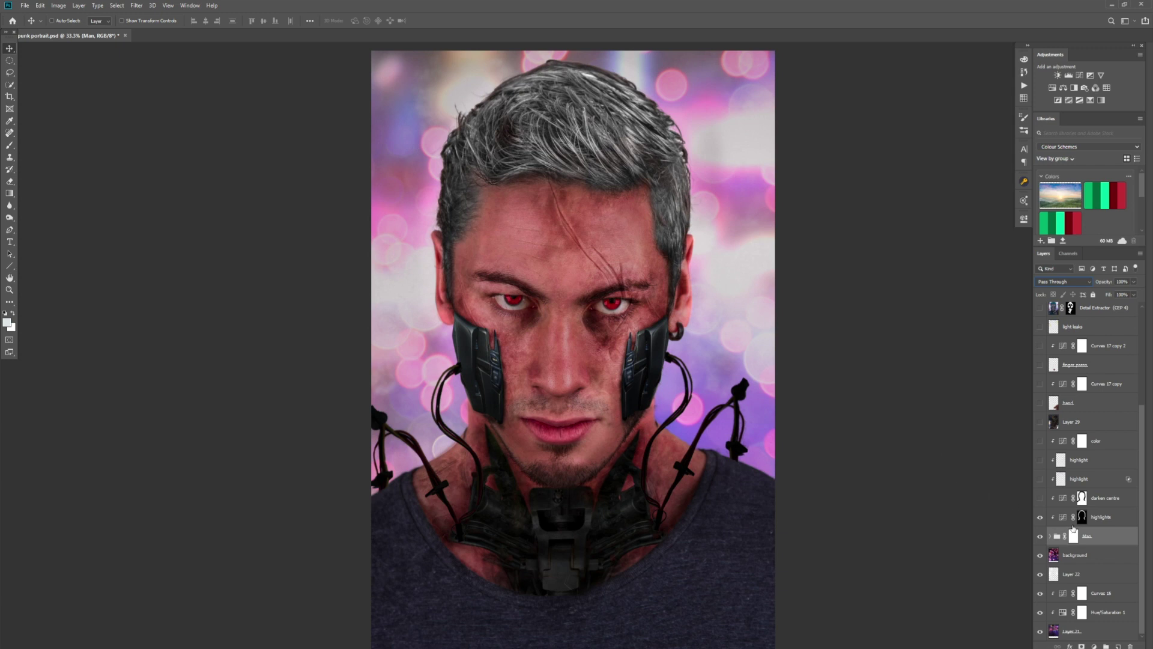
left_click(1040, 499)
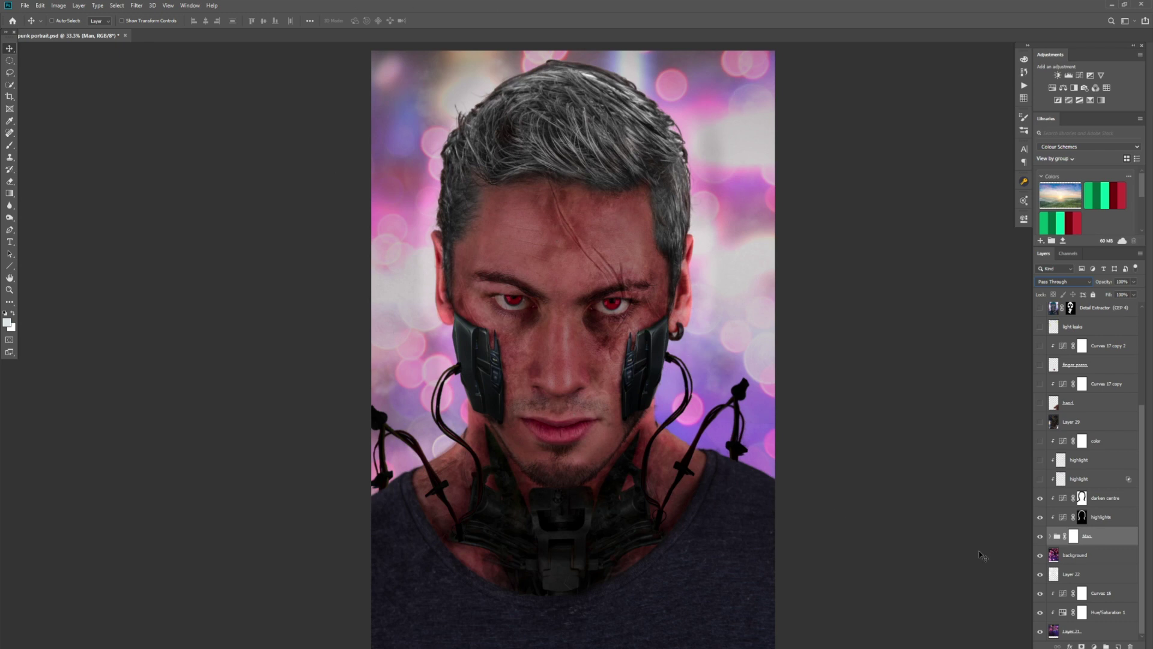
double_click(1063, 502)
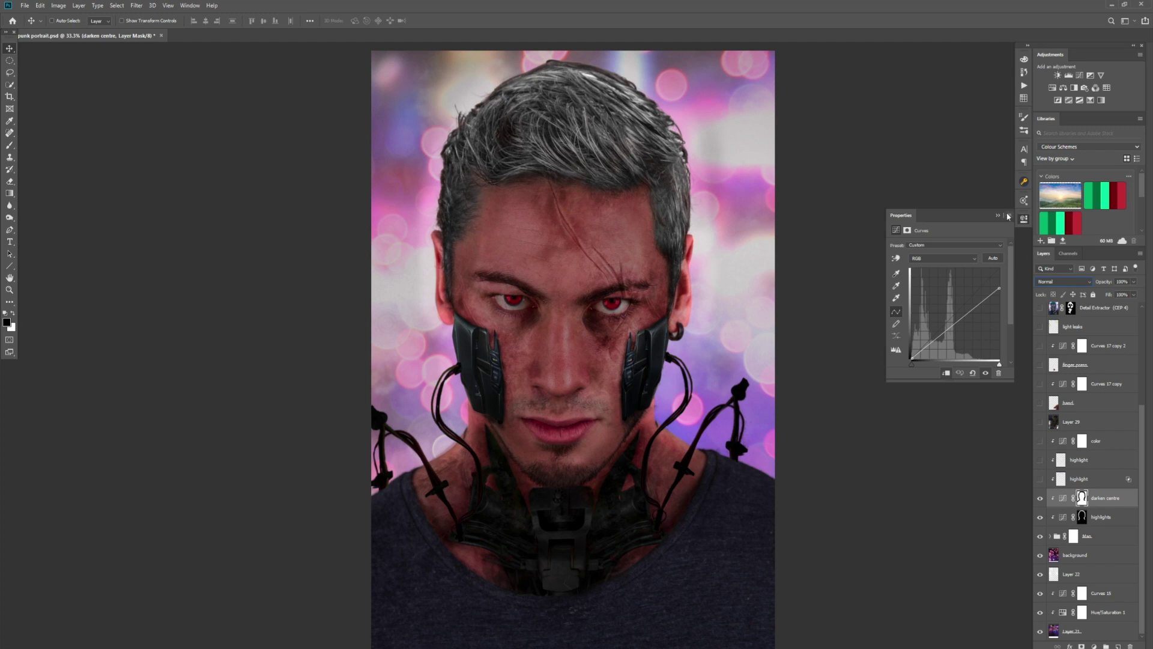
left_click(1007, 216)
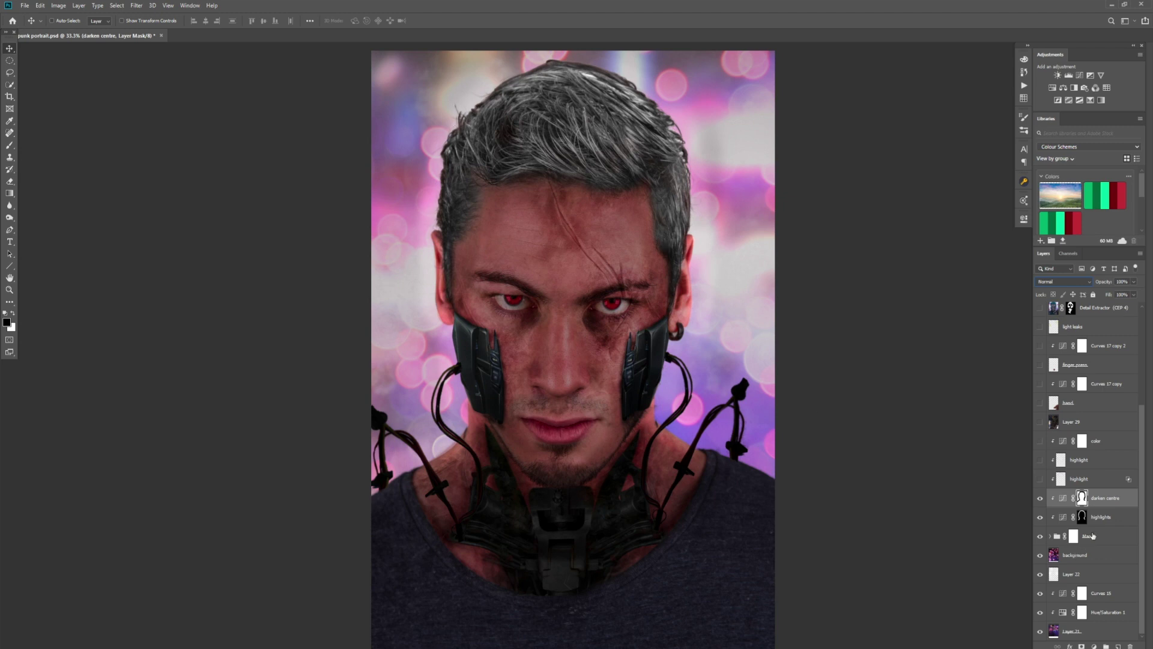
- Show both highlight layers and the color Curves adjustment, toggling color to compare its effect and checking its curve settings
left_click(1040, 480)
left_click(1041, 460)
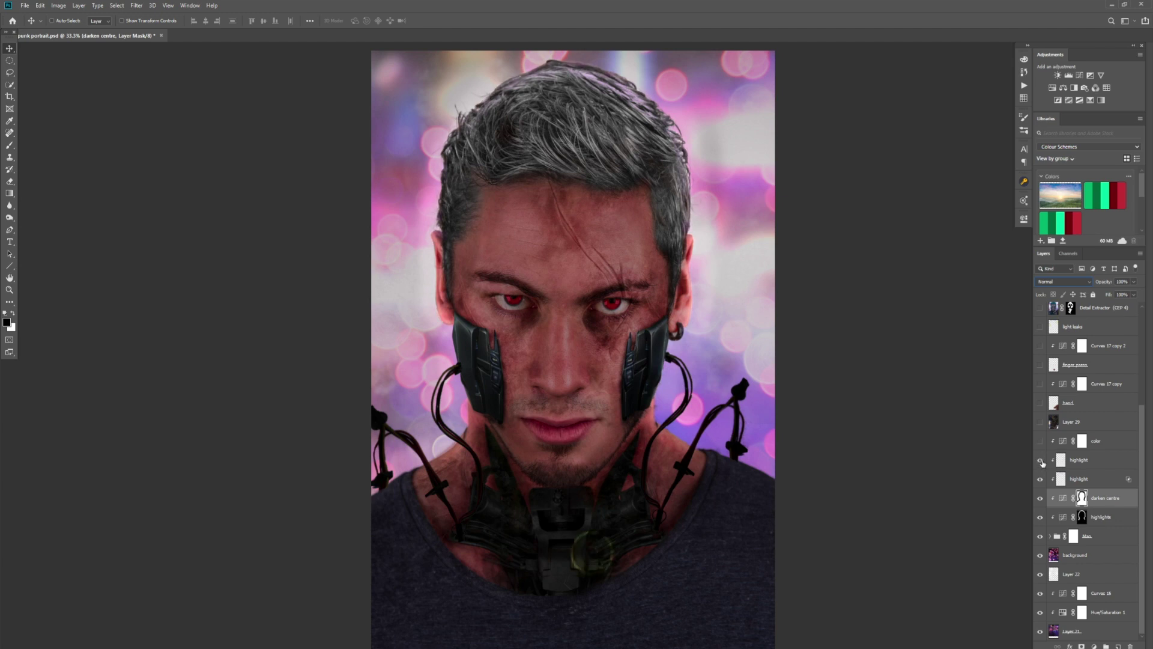
left_click(1039, 442)
left_click(1039, 443)
left_click(1040, 443)
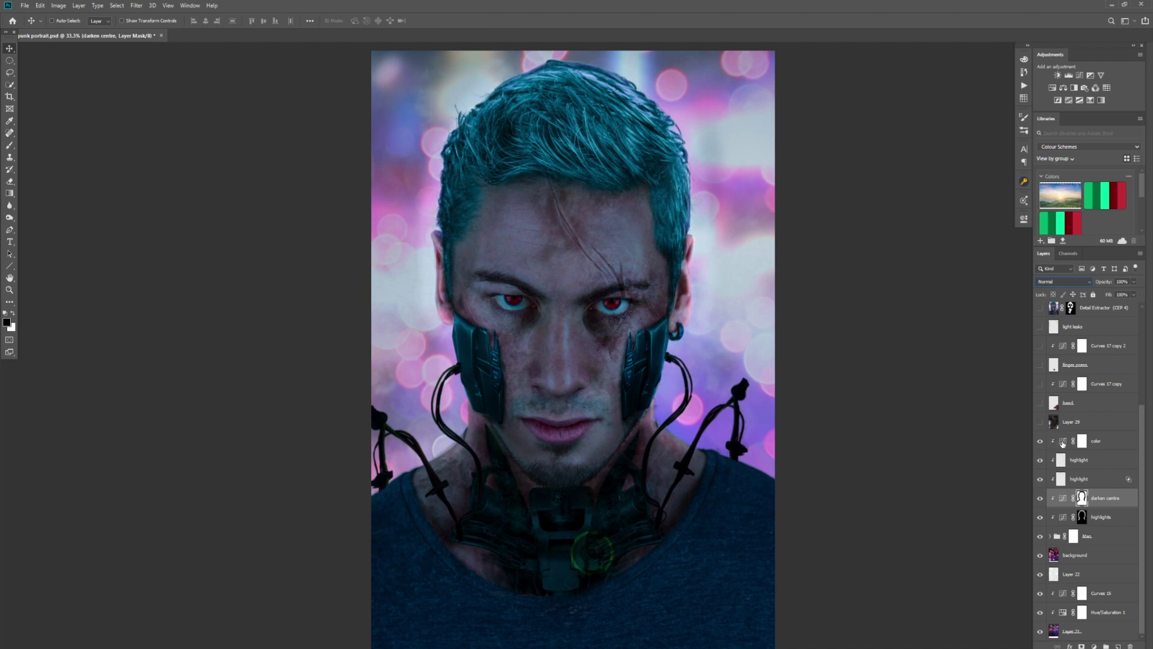
double_click(1062, 443)
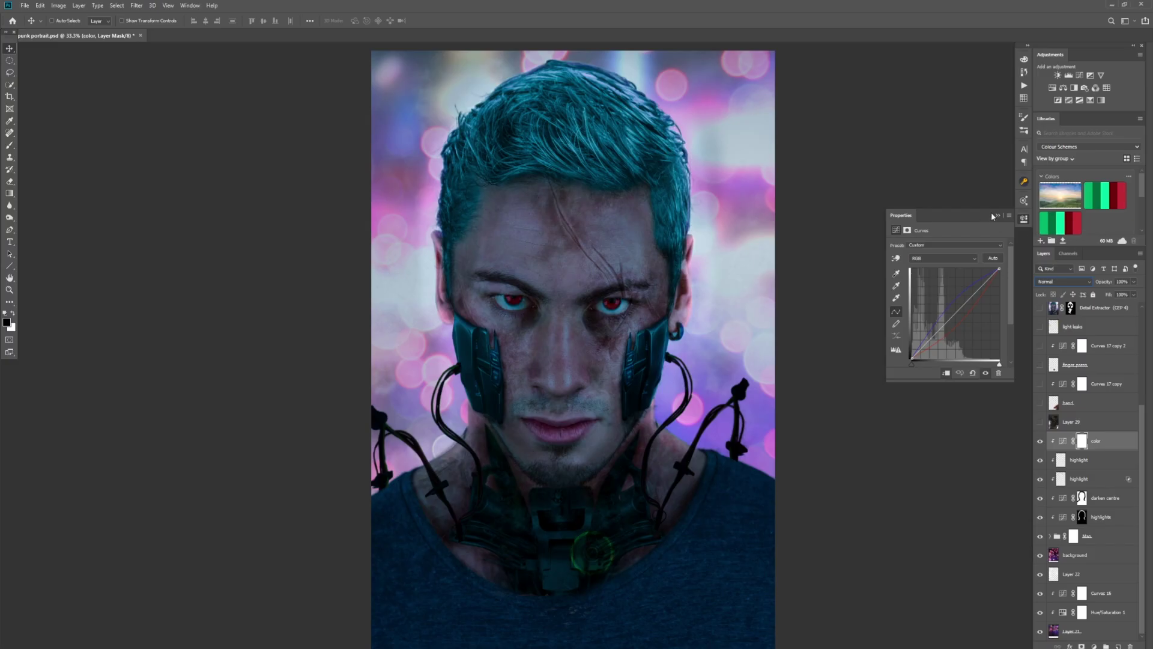
left_click(995, 216)
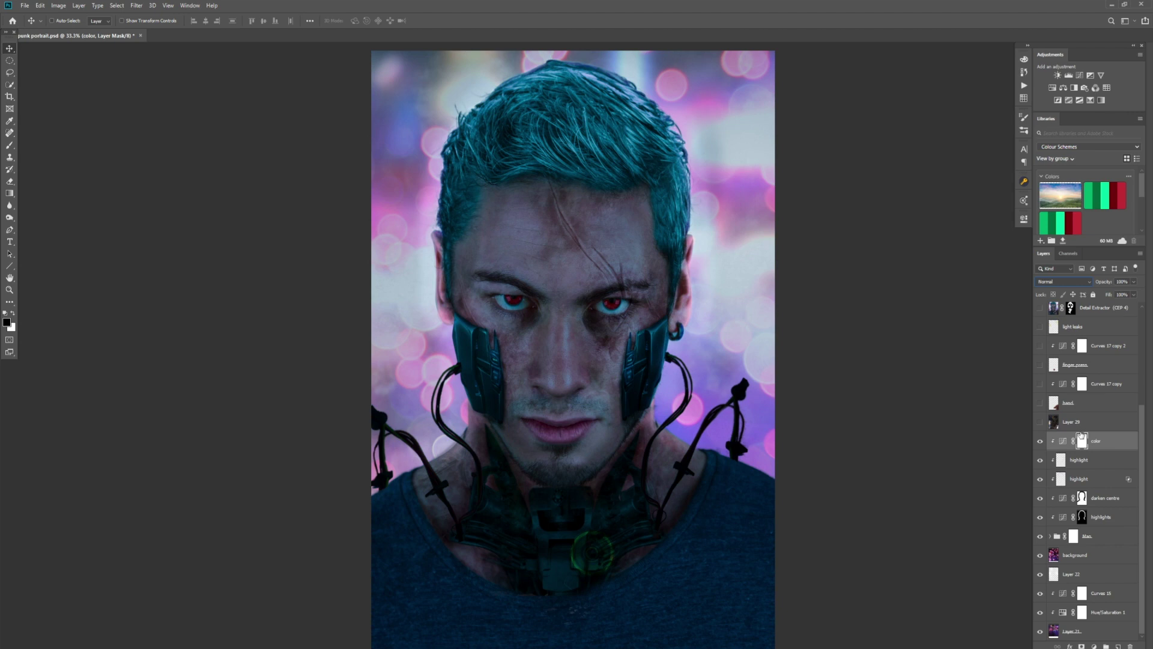
- Show Layer 29 above the color adjustment, toggling it off and on to compare its effect
left_click(1041, 423)
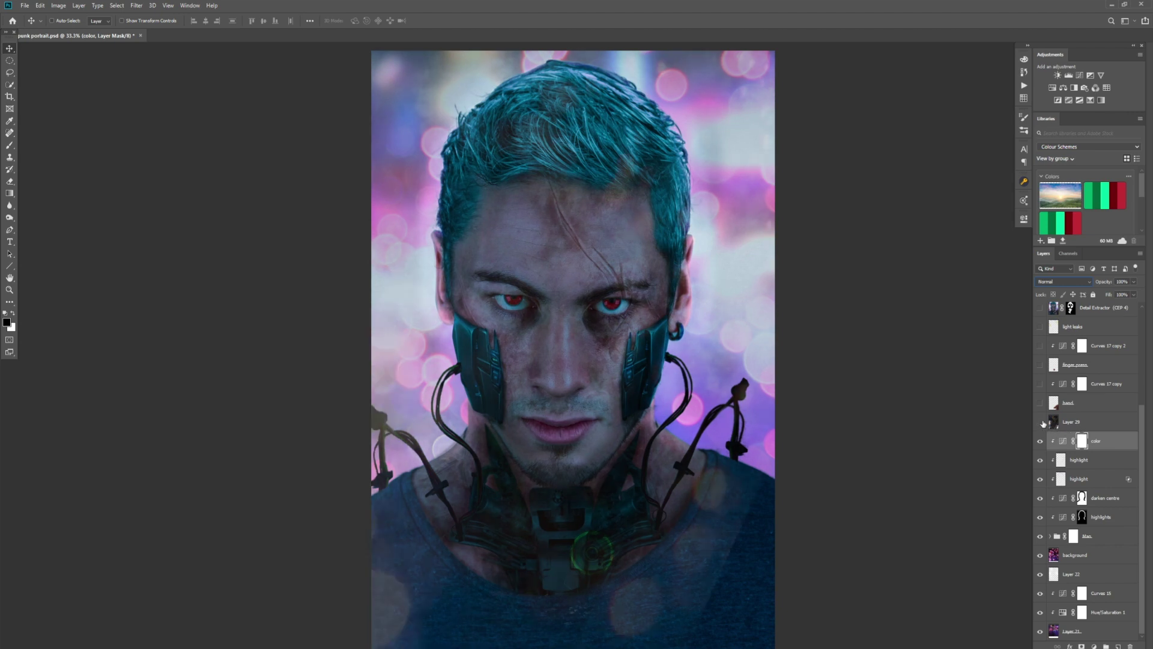
left_click(1040, 423)
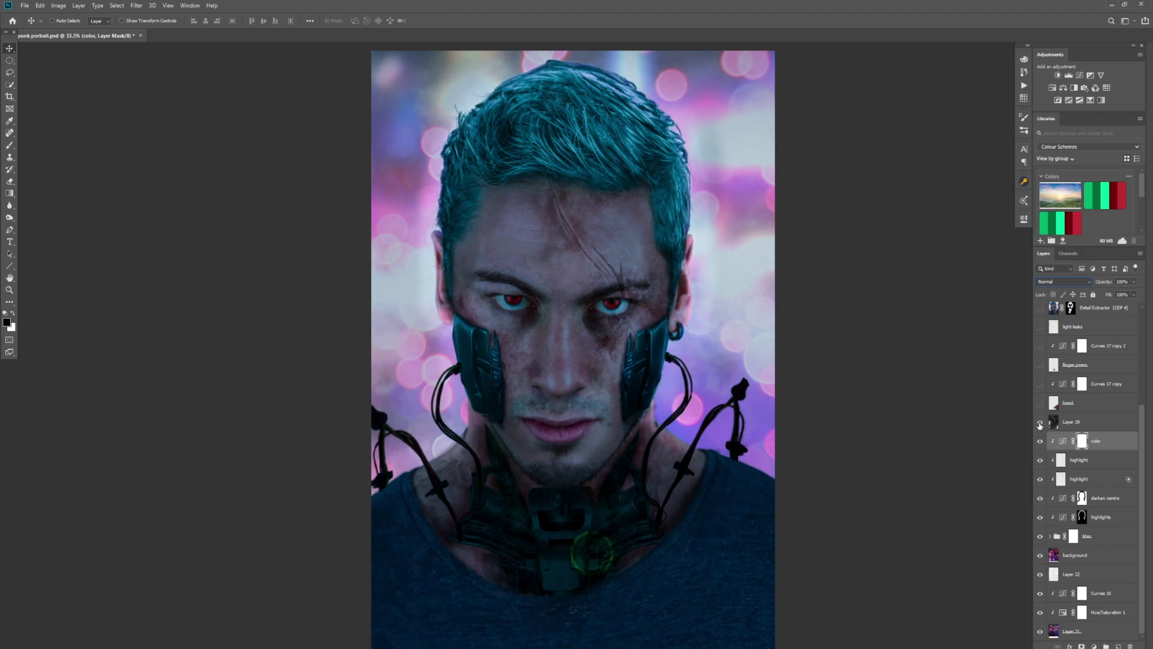
left_click(1040, 424)
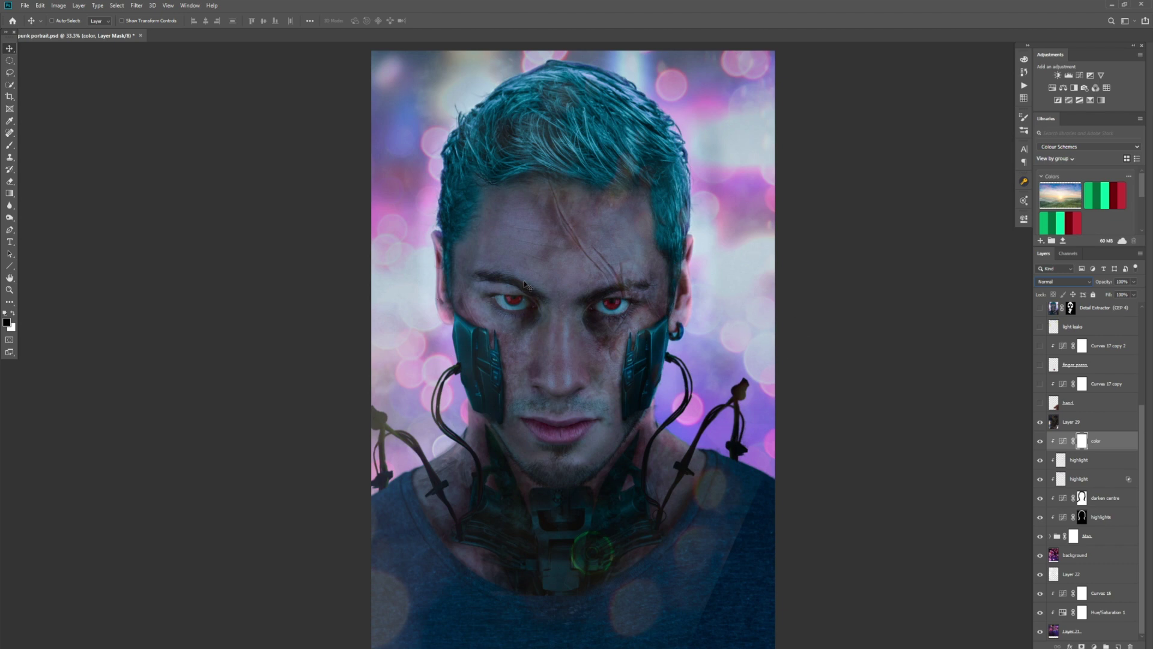
- Show the hand and finger press layers with their clipped Curves 17 copy and Curves 17 copy 2, checking the Curves 17 copy settings
scroll(1072, 462, "up", 2)
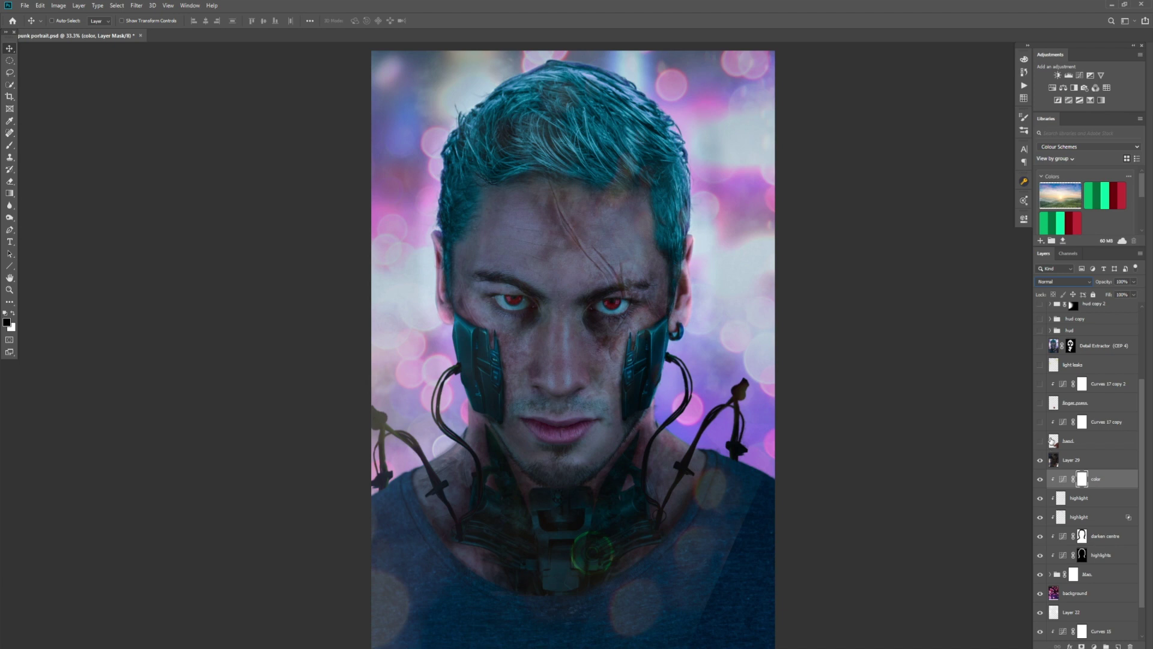
left_click(1041, 442)
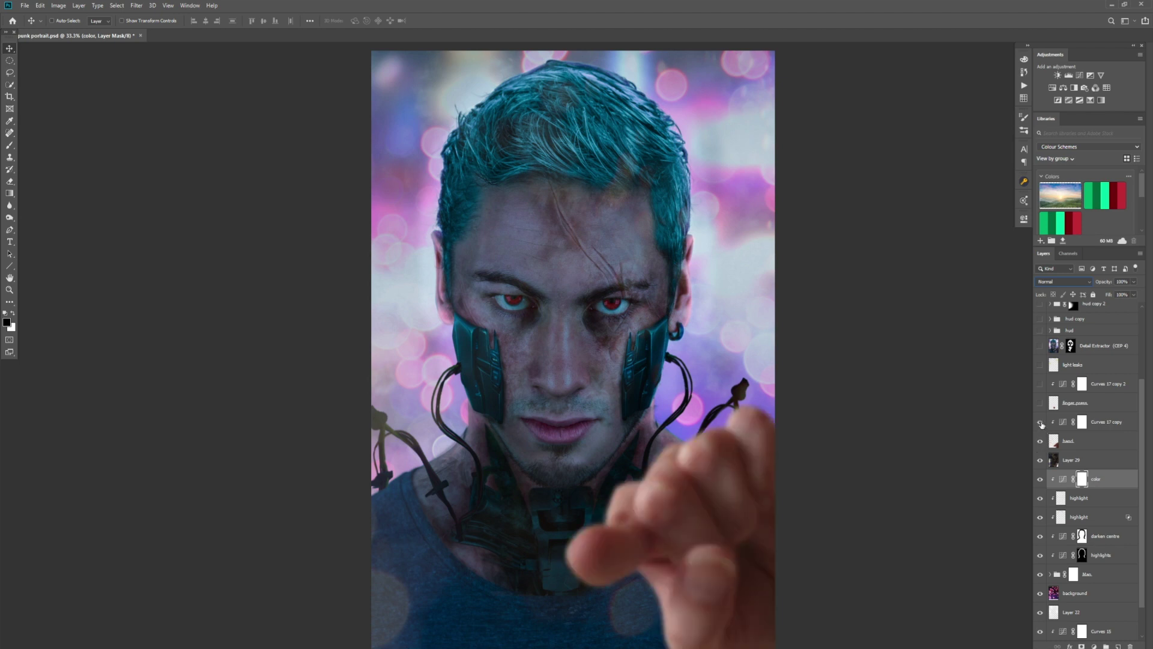
left_click(1040, 422)
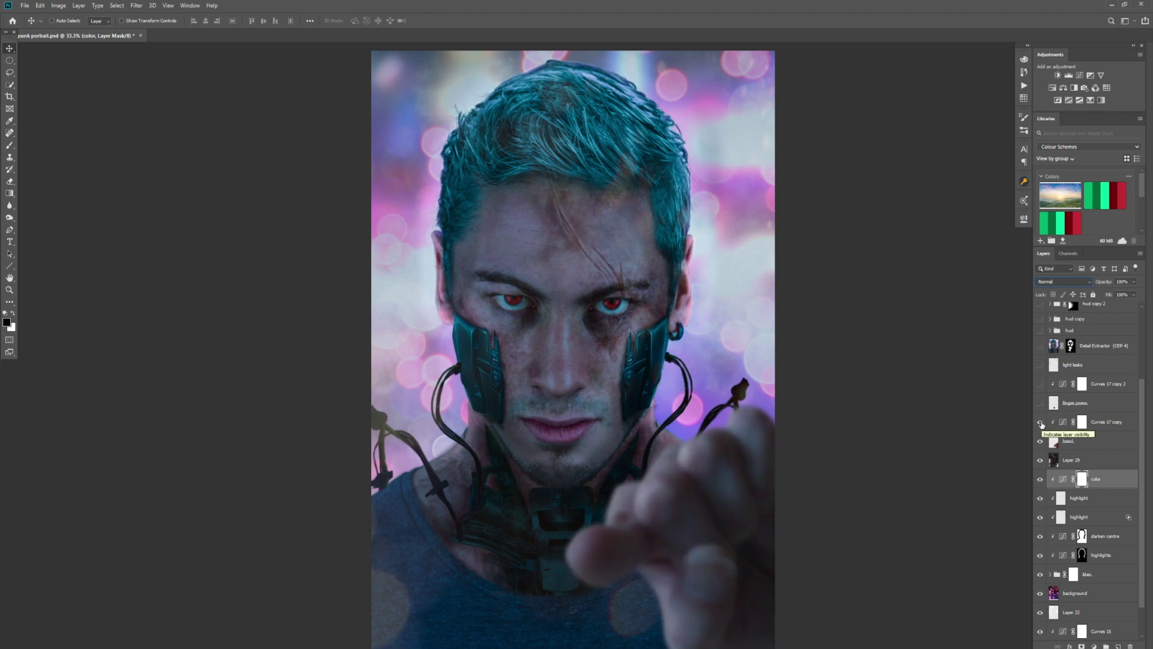
left_click(1063, 422)
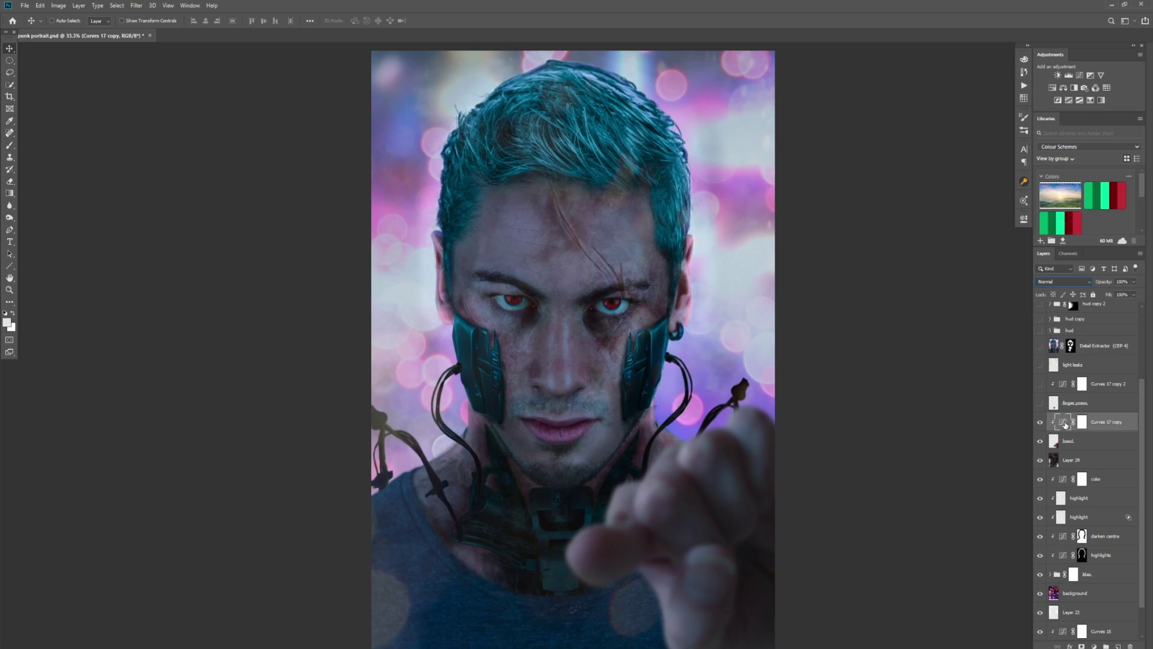
double_click(1065, 424)
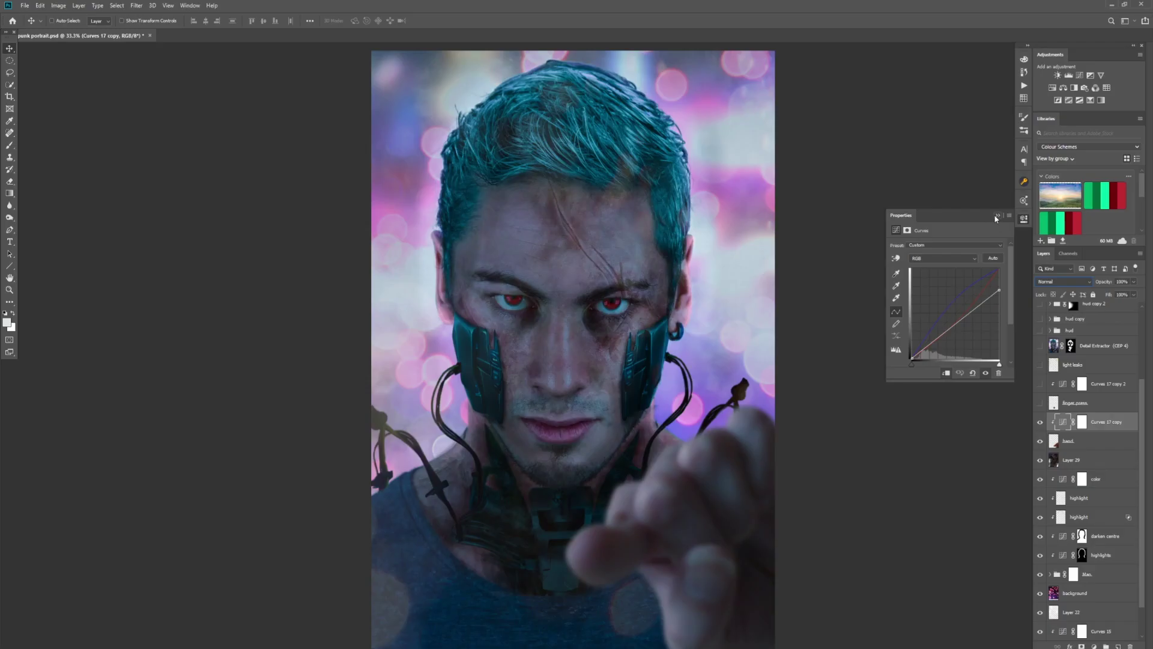
left_click(1107, 99)
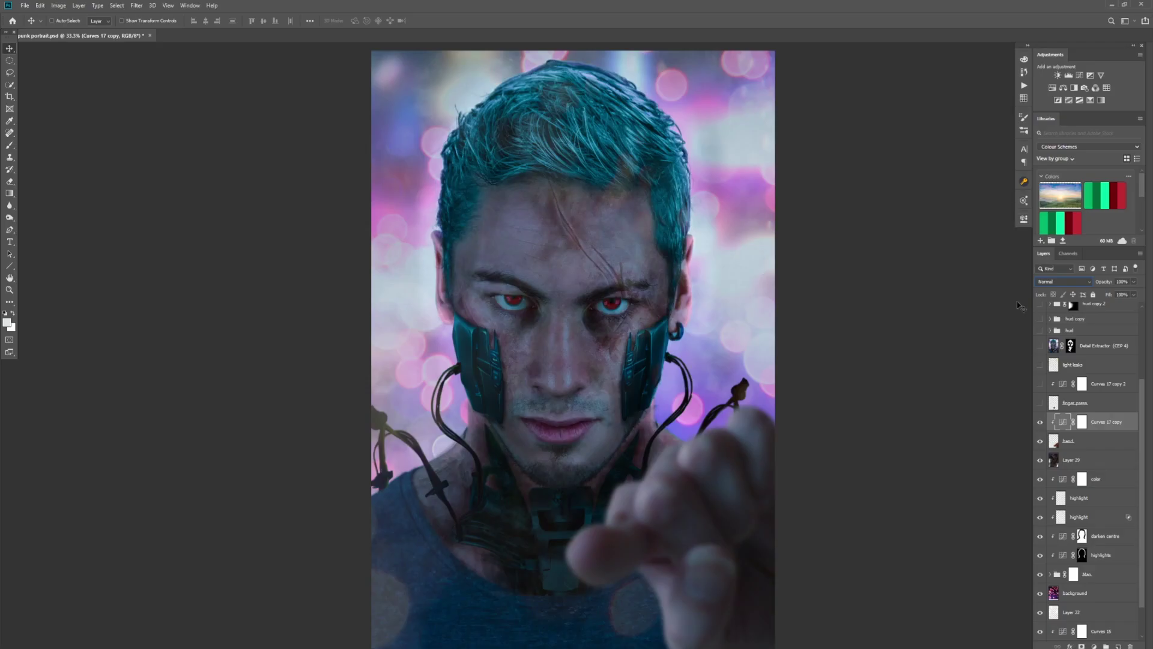
left_click(1041, 404)
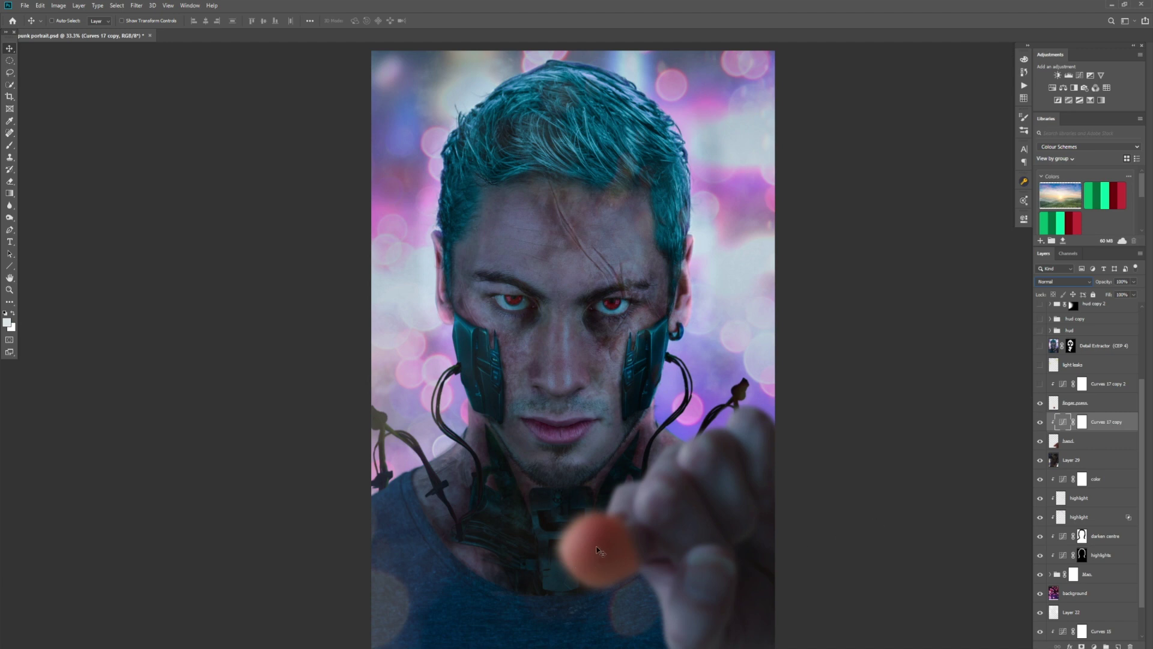
left_click(1040, 385)
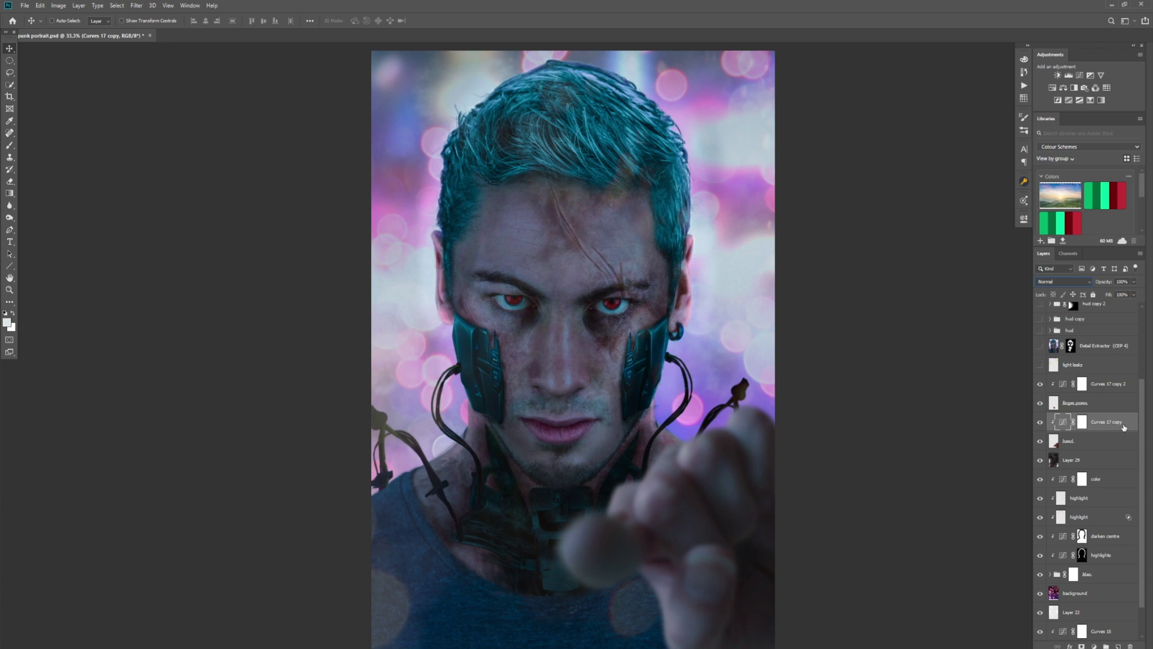
- Show and select the light leaks layer, and show the Detail Extractor (CEP 4) layer
scroll(1043, 367, "up", 3)
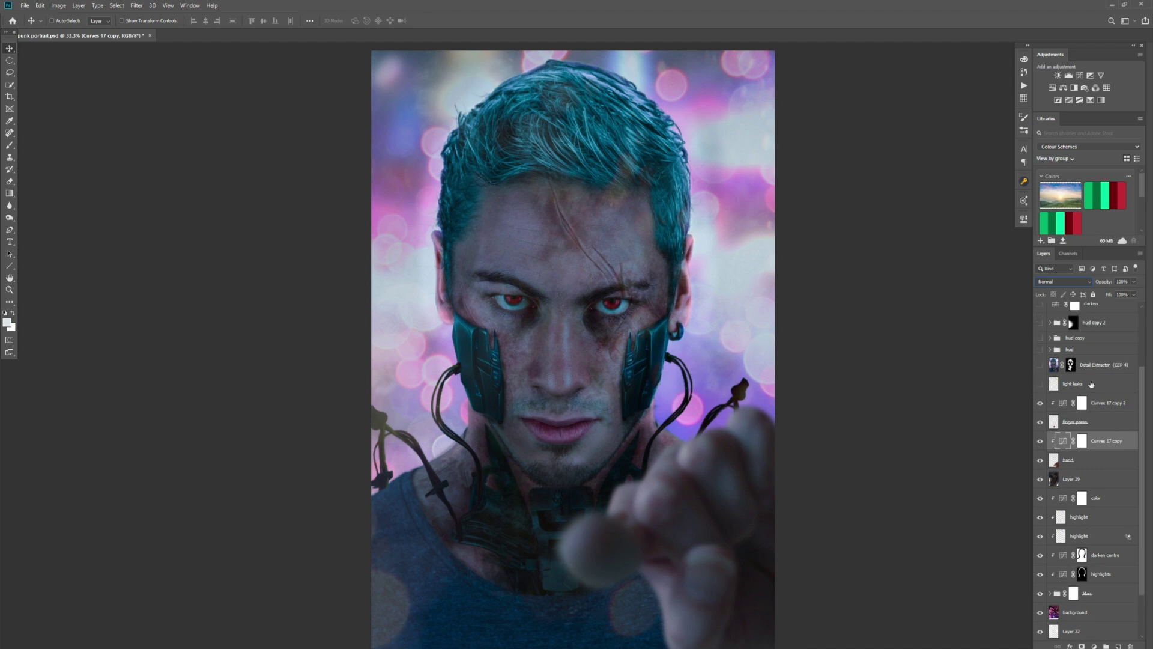
scroll(1092, 394, "up", 2)
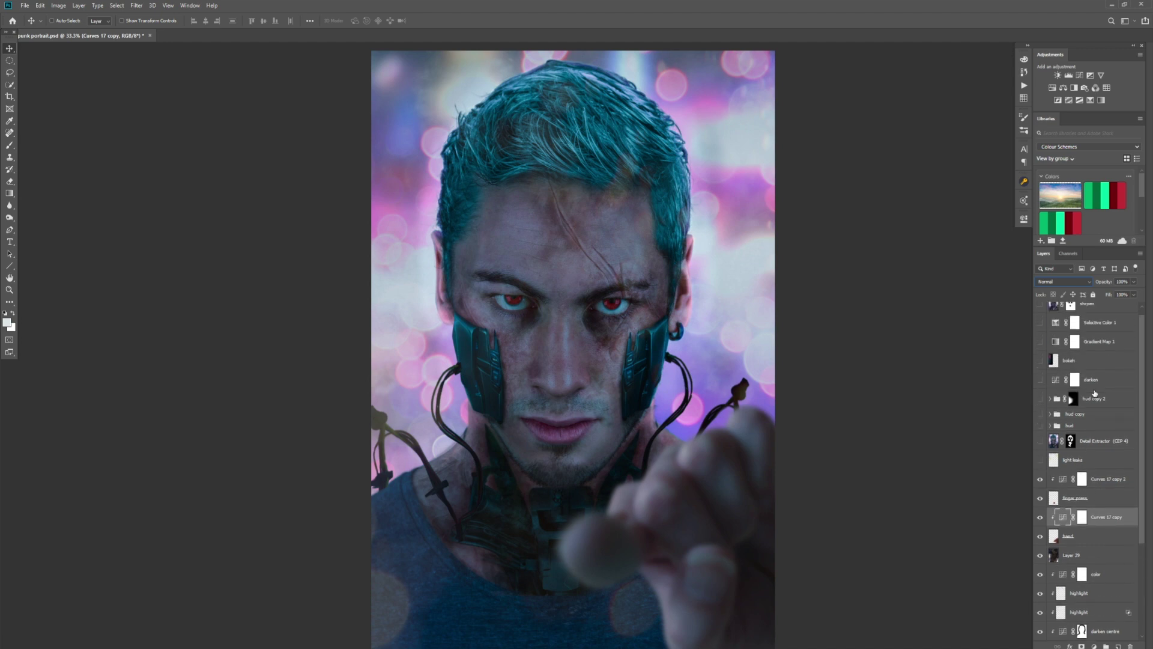
left_click(1042, 461)
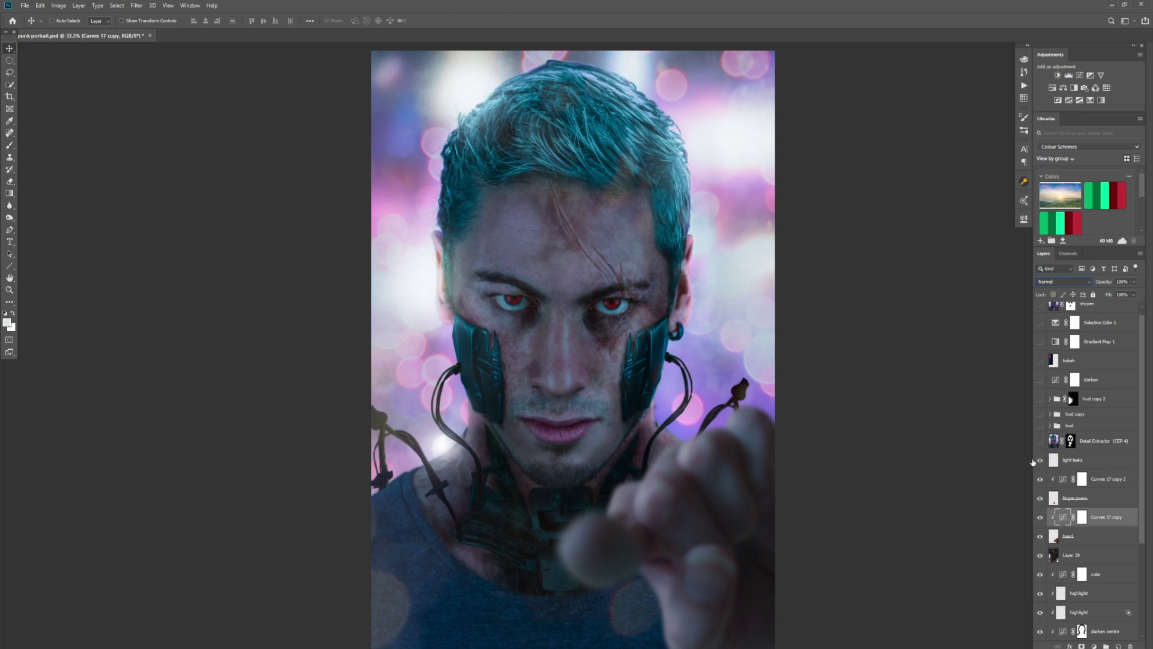
left_click(1099, 461)
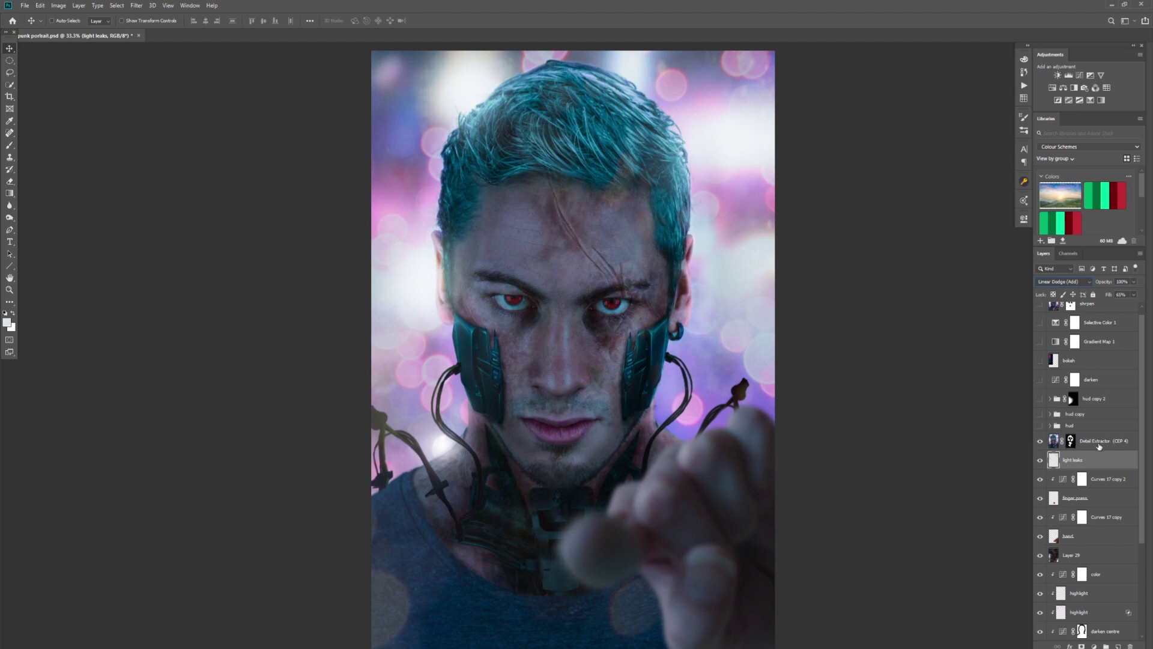
- Show and select the hud group, and check its blending options in Layer Style
left_click(1041, 426)
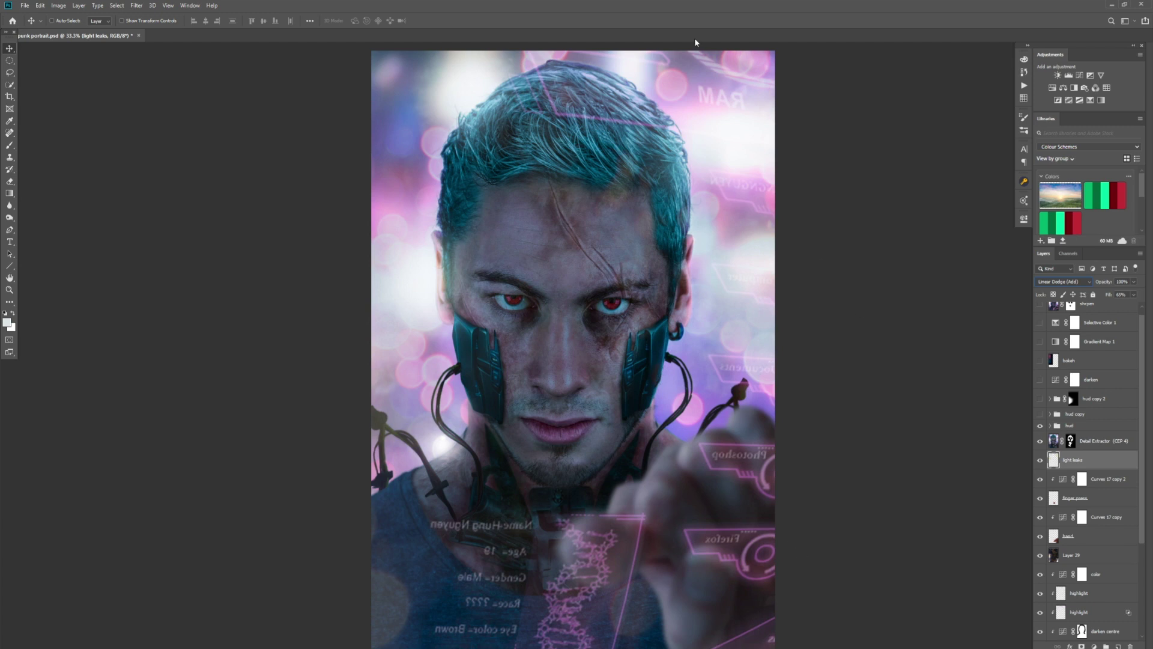
left_click(1062, 281)
key("Escape")
left_click(1108, 425)
double_click(1108, 425)
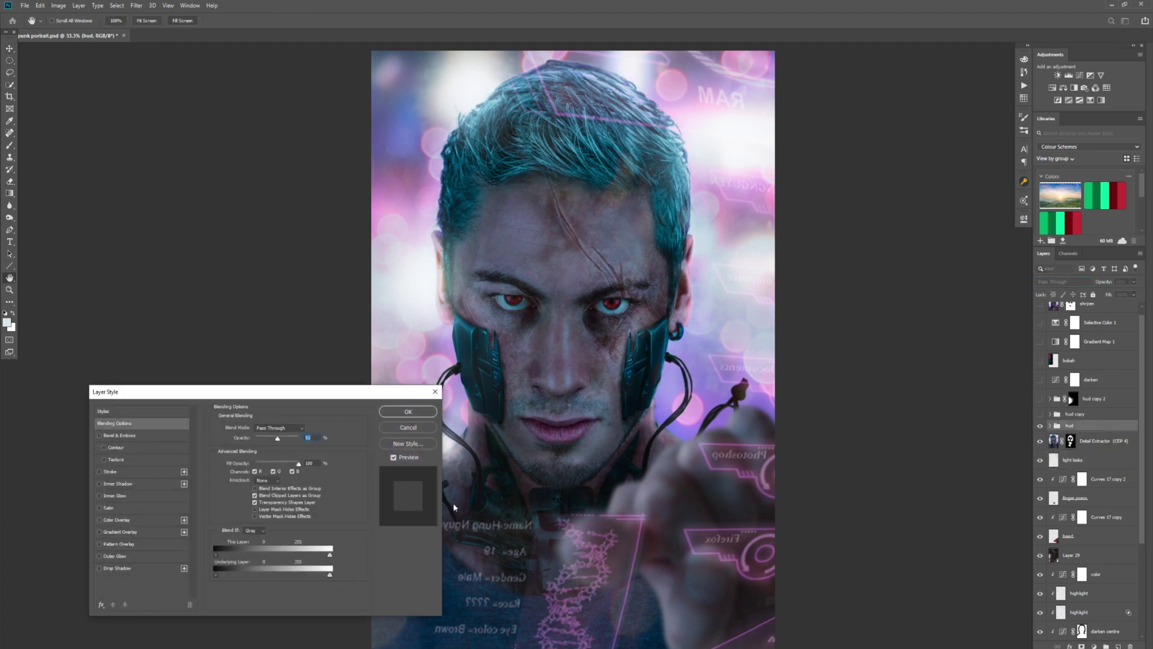
left_click(420, 413)
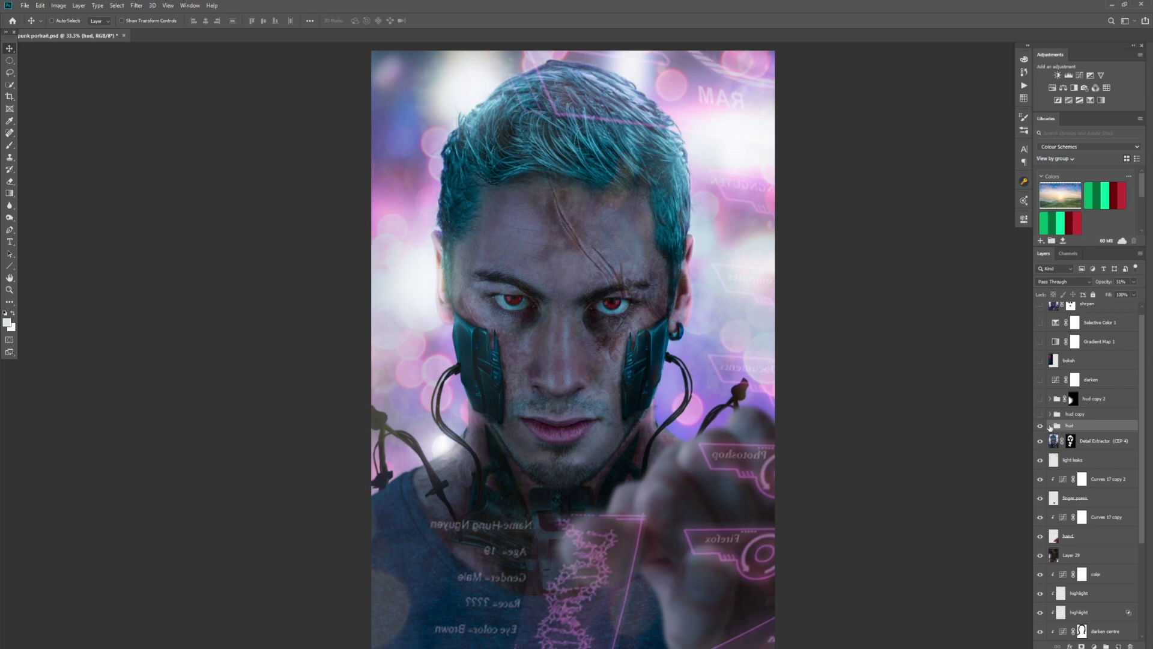
- Expand the hud group, inspect Layer 4 and Layer 4 copy, and check the Hue/Saturation 2 copy settings
left_click(1050, 426)
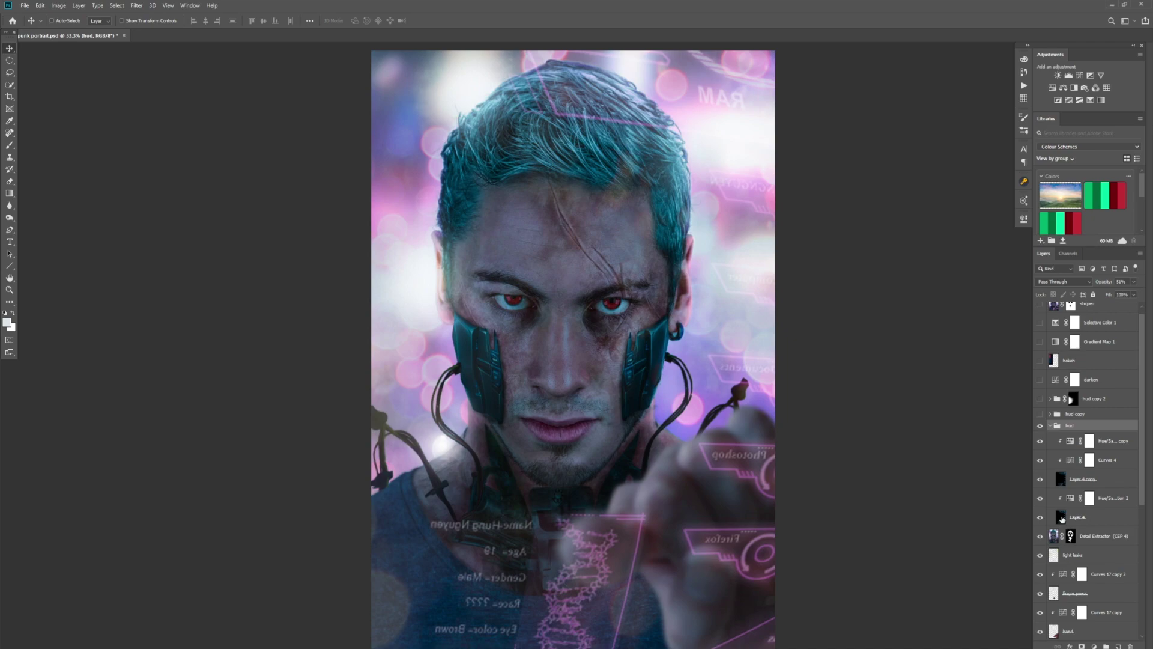
left_click(1099, 518)
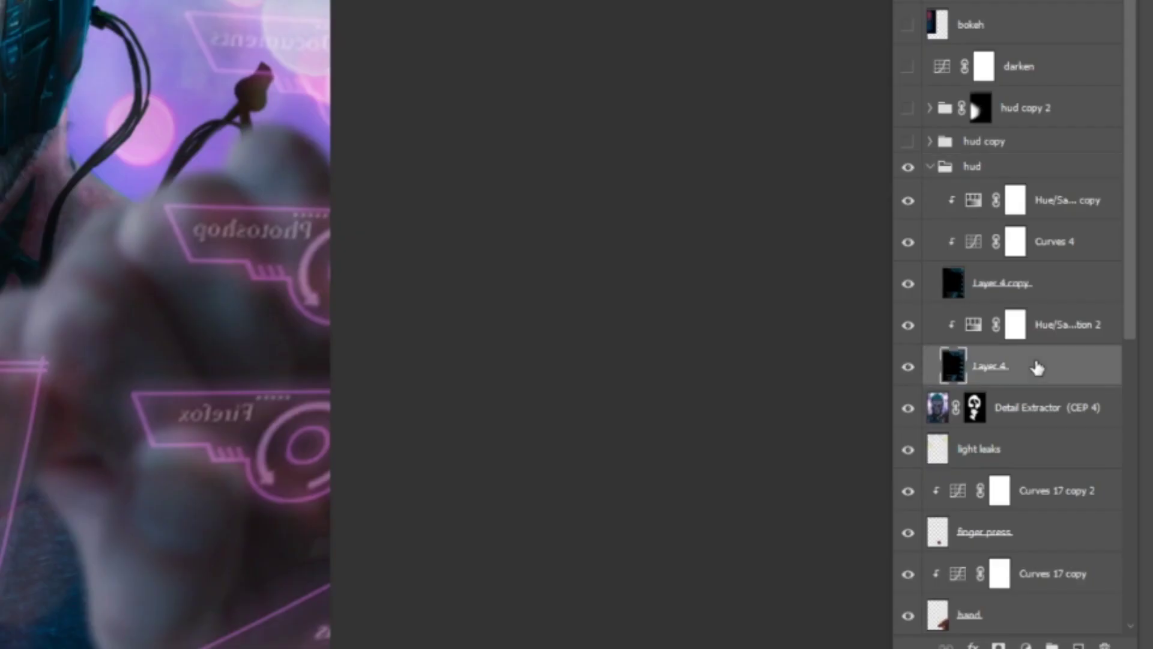
left_click(1061, 289)
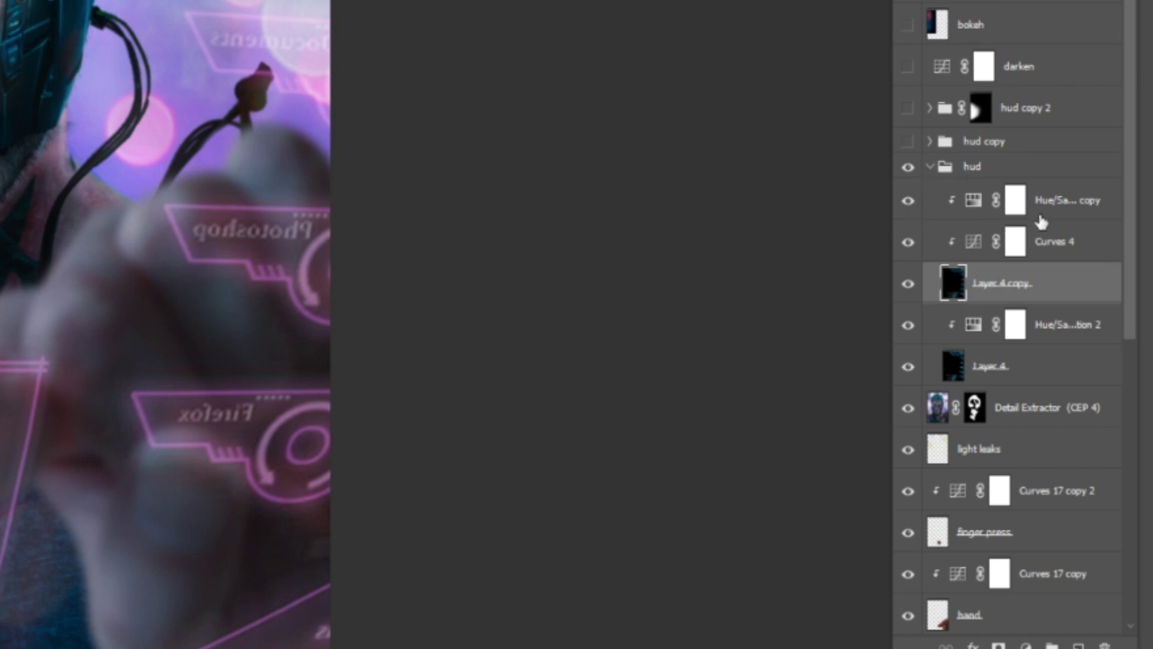
left_click(974, 203)
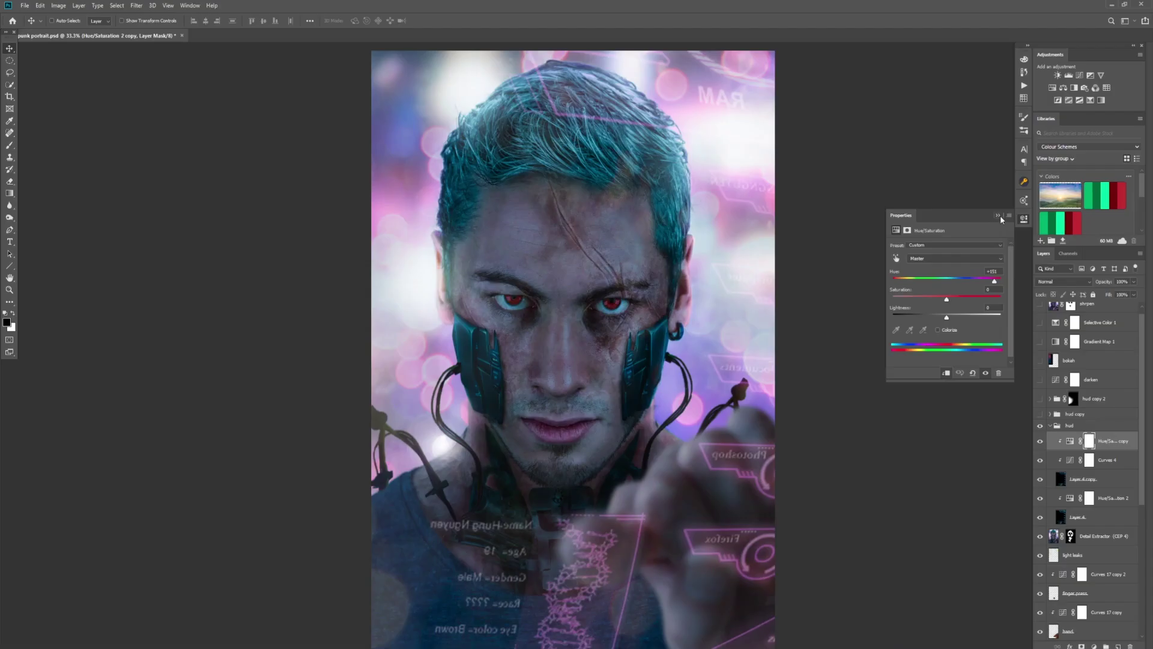
left_click(1001, 217)
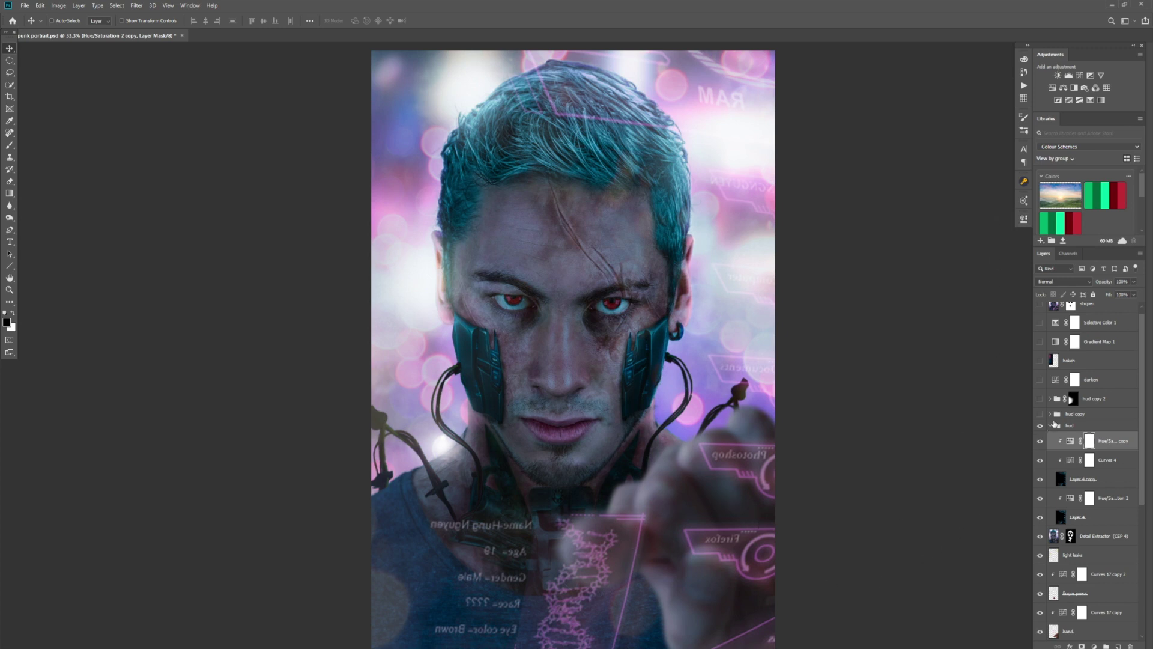
- Collapse the hud group and show the hud copy and hud copy 2 groups
left_click(1051, 425)
left_click(1040, 414)
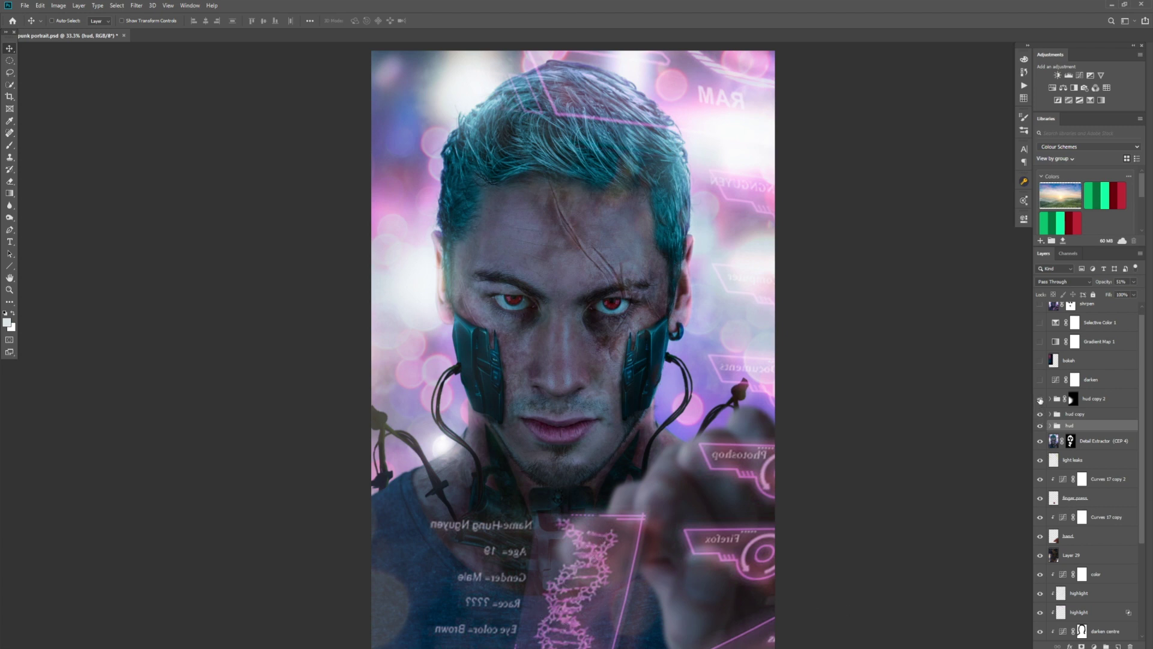
left_click(1040, 399)
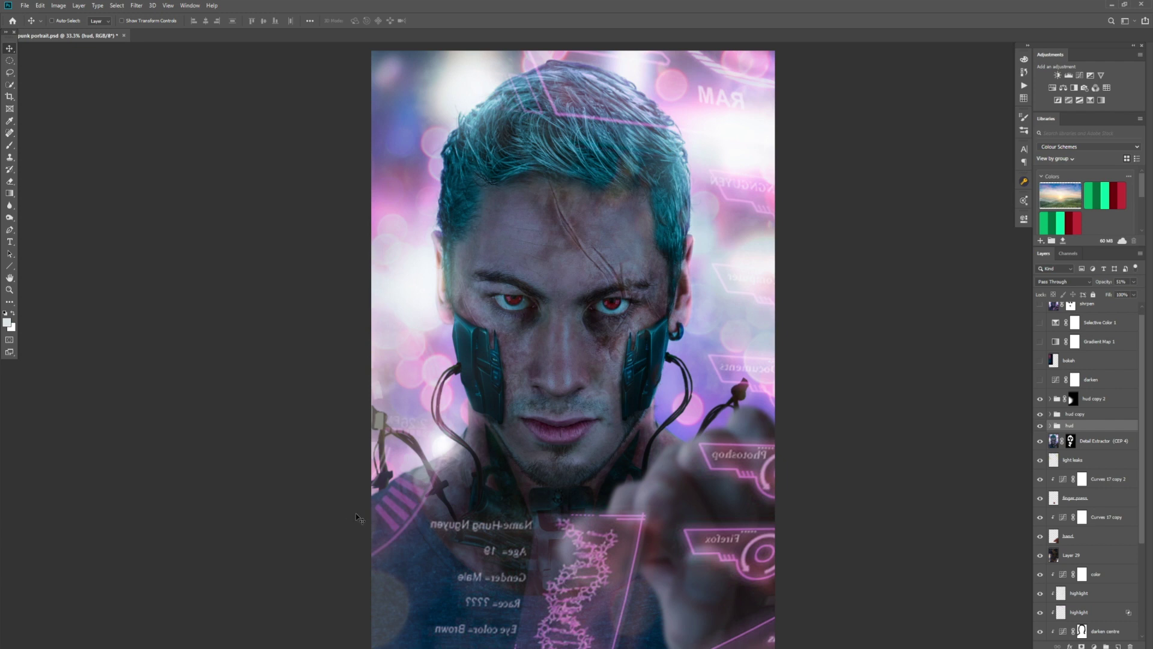
- Show the darken curves layer and the bokeh layer above the hud groups
scroll(1089, 451, "up", 1)
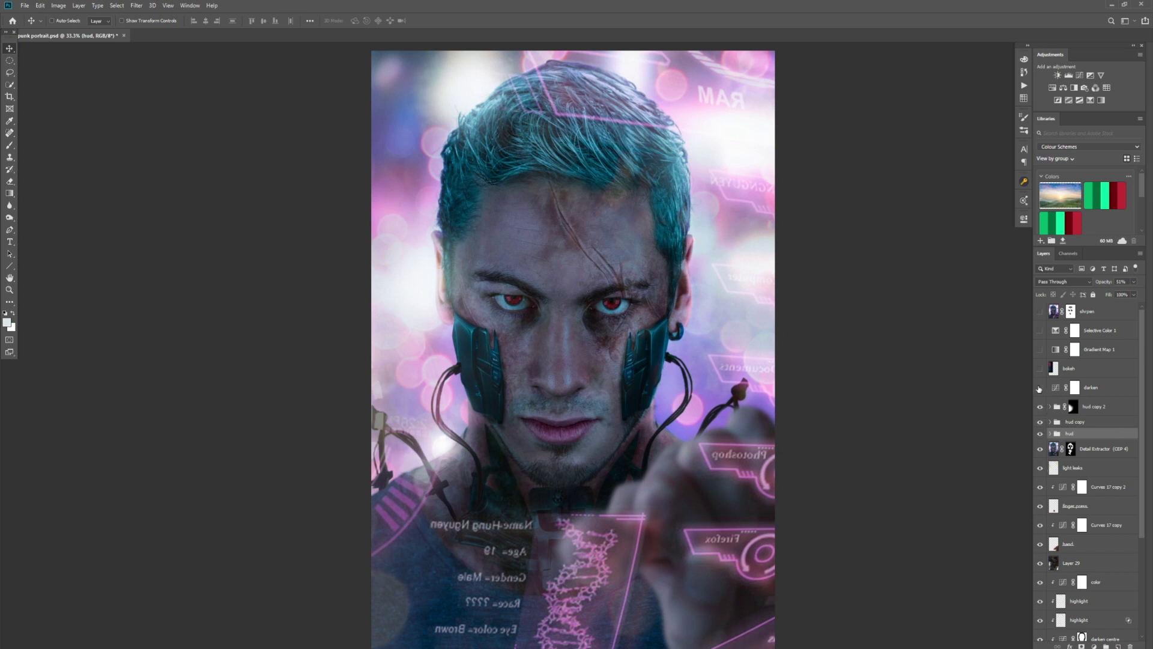
left_click(1040, 387)
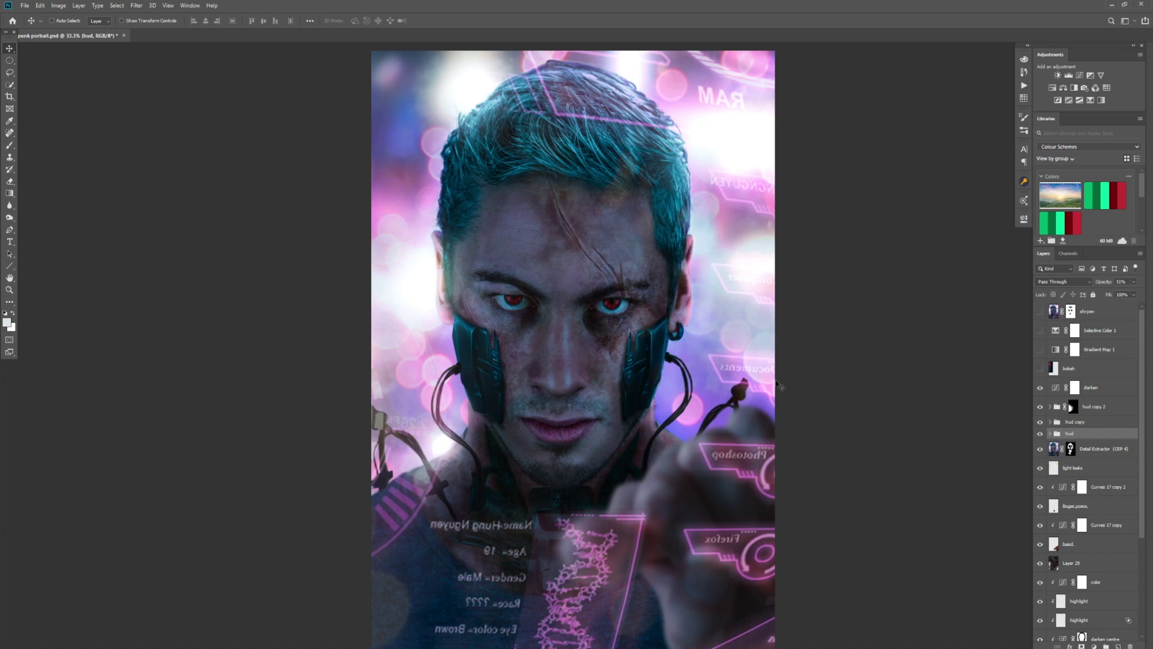
left_click(1040, 369)
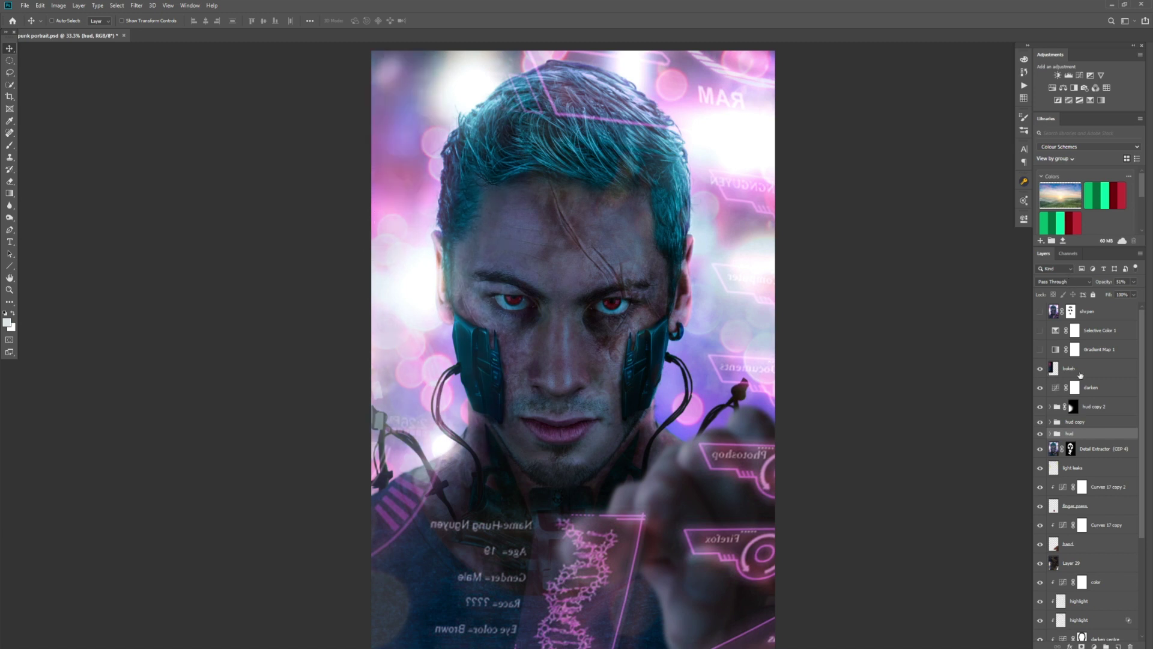
- Switch the bokeh layer's blend mode to Normal to compare the effect, and set it back to Screen
left_click(1069, 368)
left_click(1073, 282)
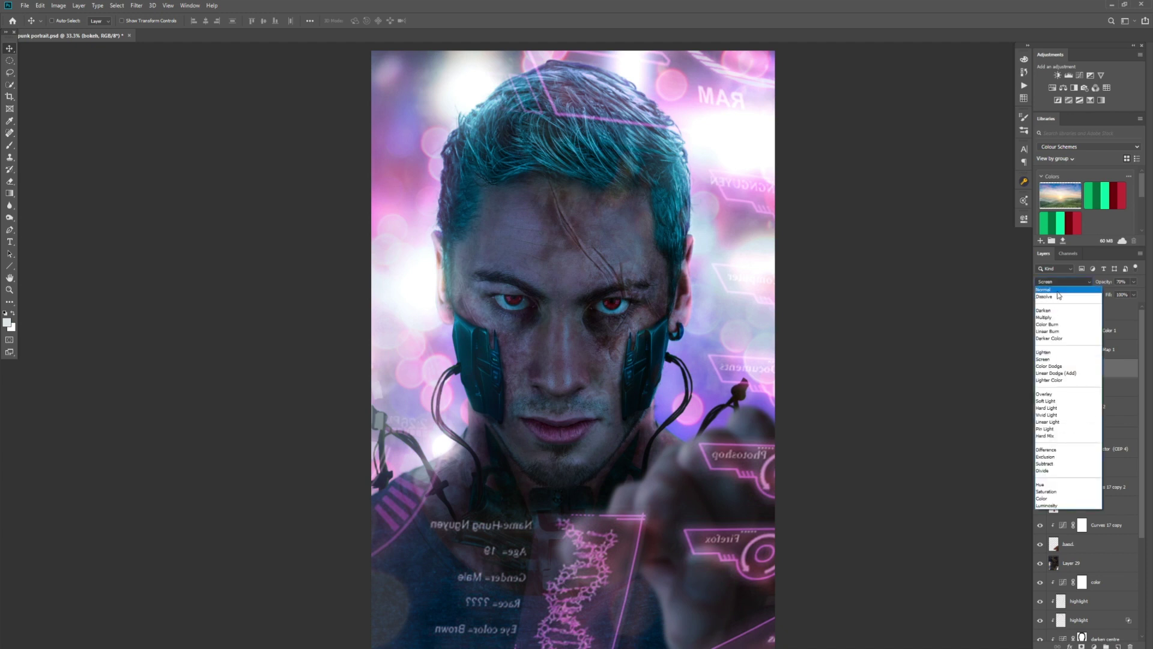
left_click(1057, 290)
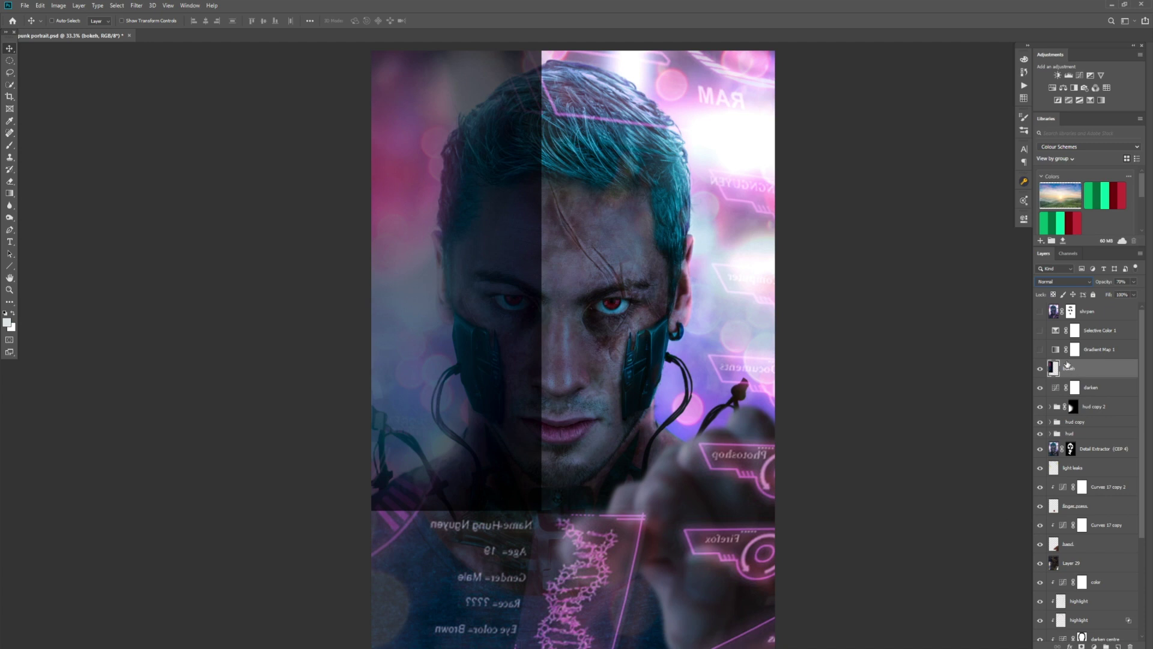
left_click(1074, 282)
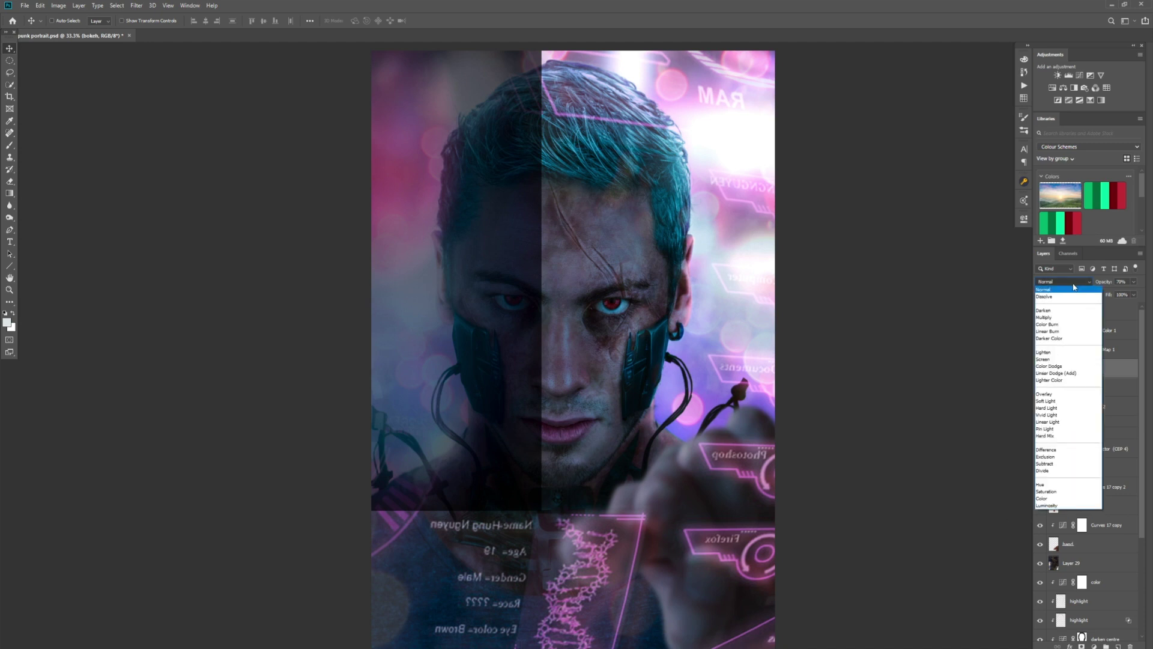
left_click(1044, 359)
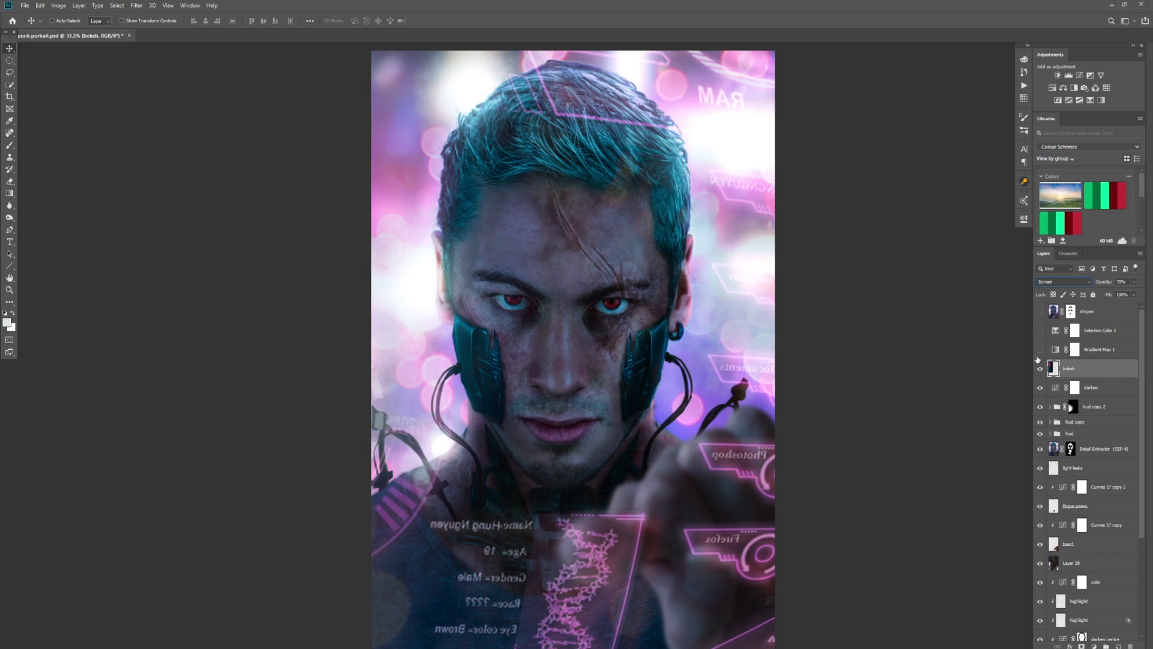
- Show the Gradient Map 1 layer and check its gradient settings
left_click(1040, 350)
double_click(1051, 350)
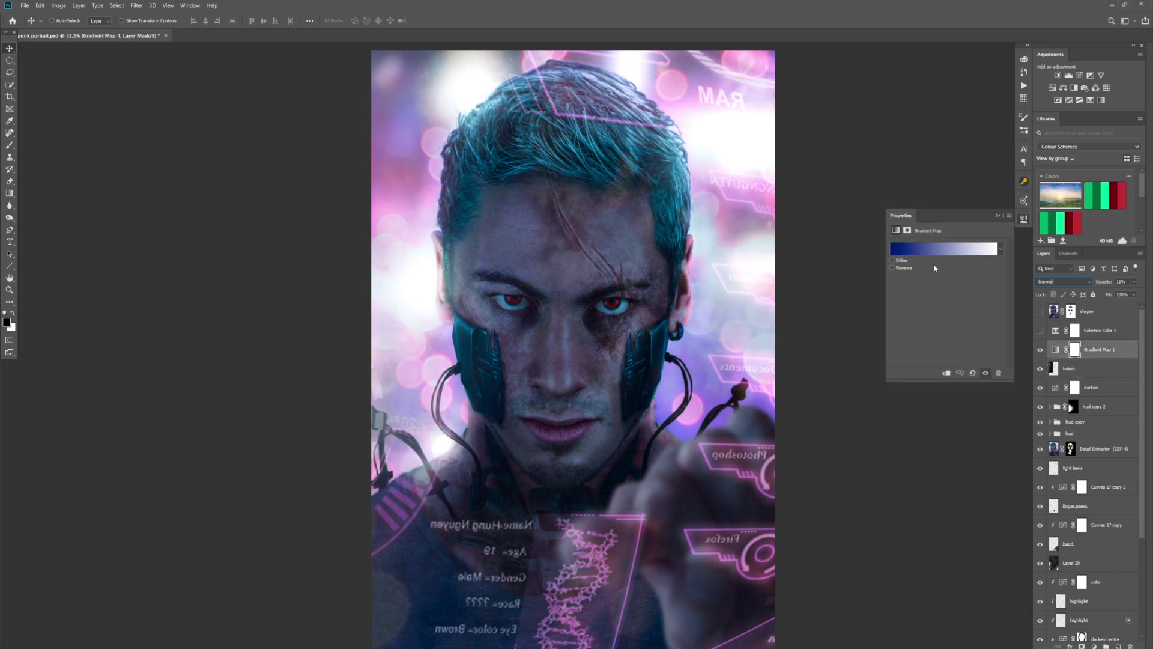
left_click(998, 215)
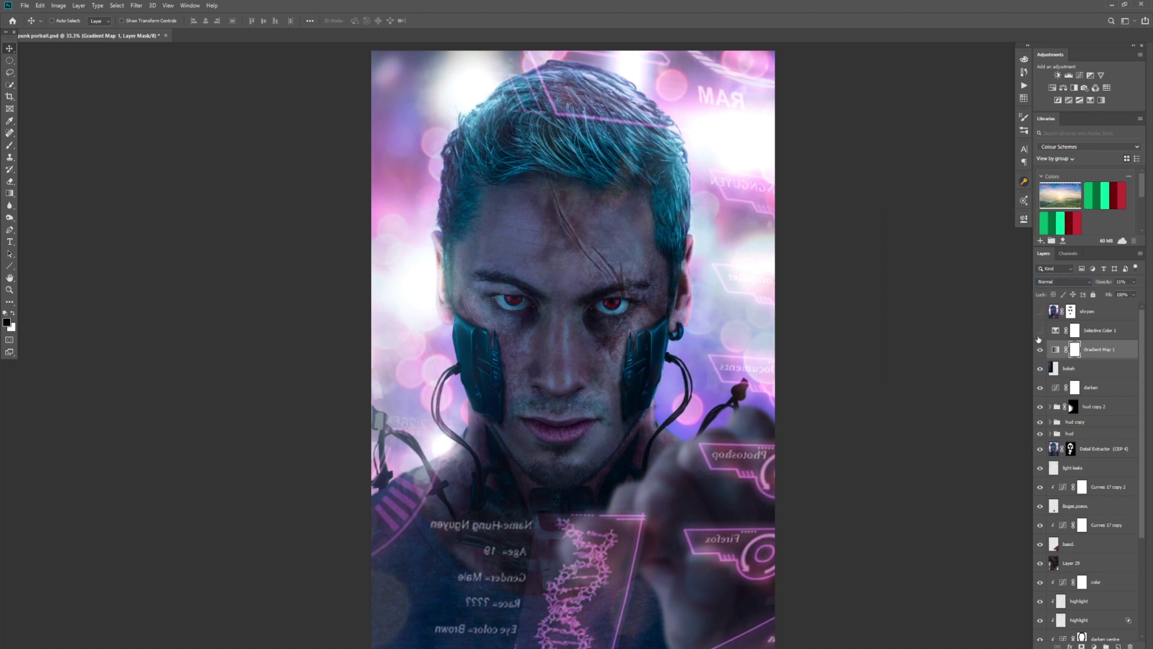
- Show the Selective Color 1 layer and check its adjustment values for Blacks
left_click(1040, 331)
double_click(1056, 330)
left_click(950, 255)
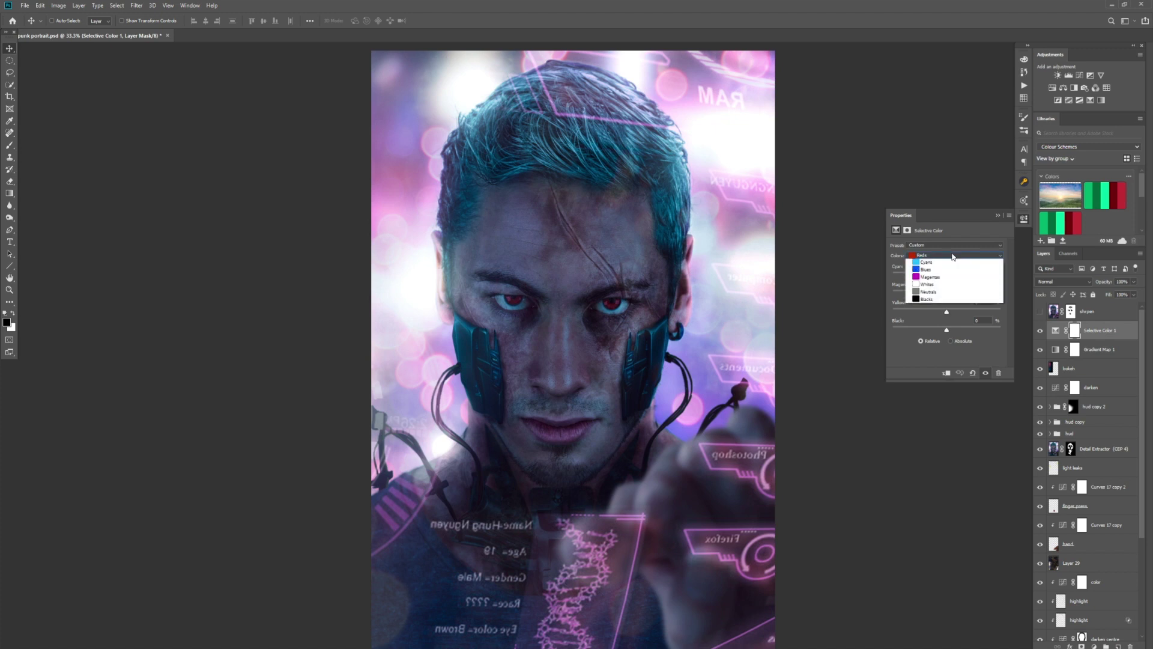
left_click(934, 324)
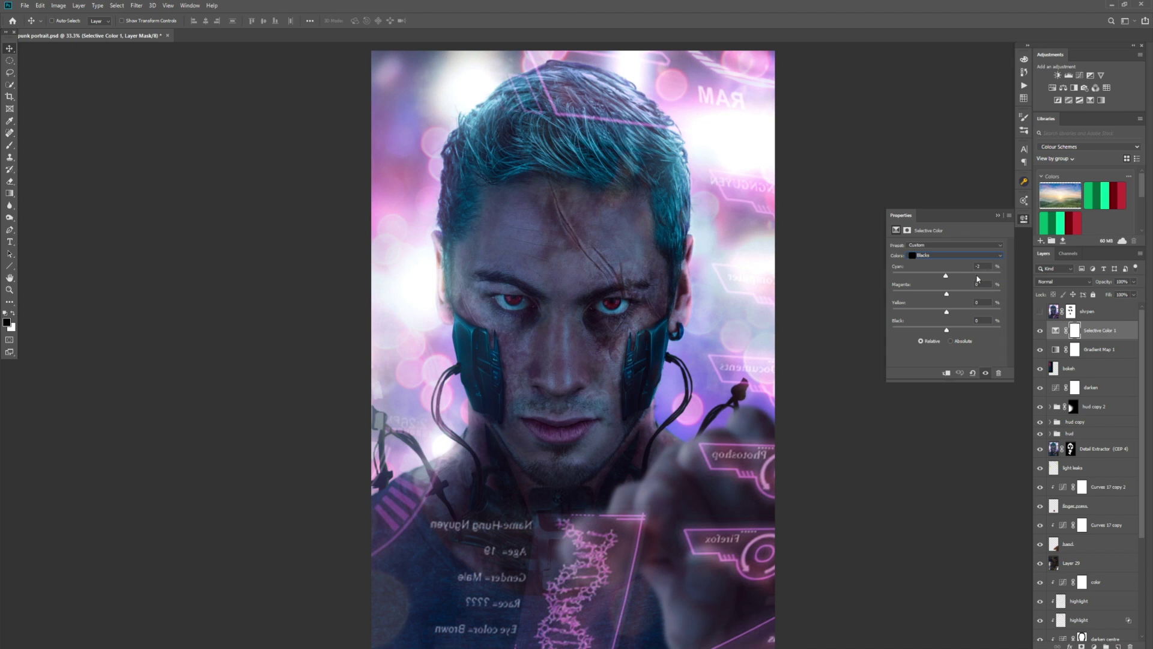
left_click(998, 217)
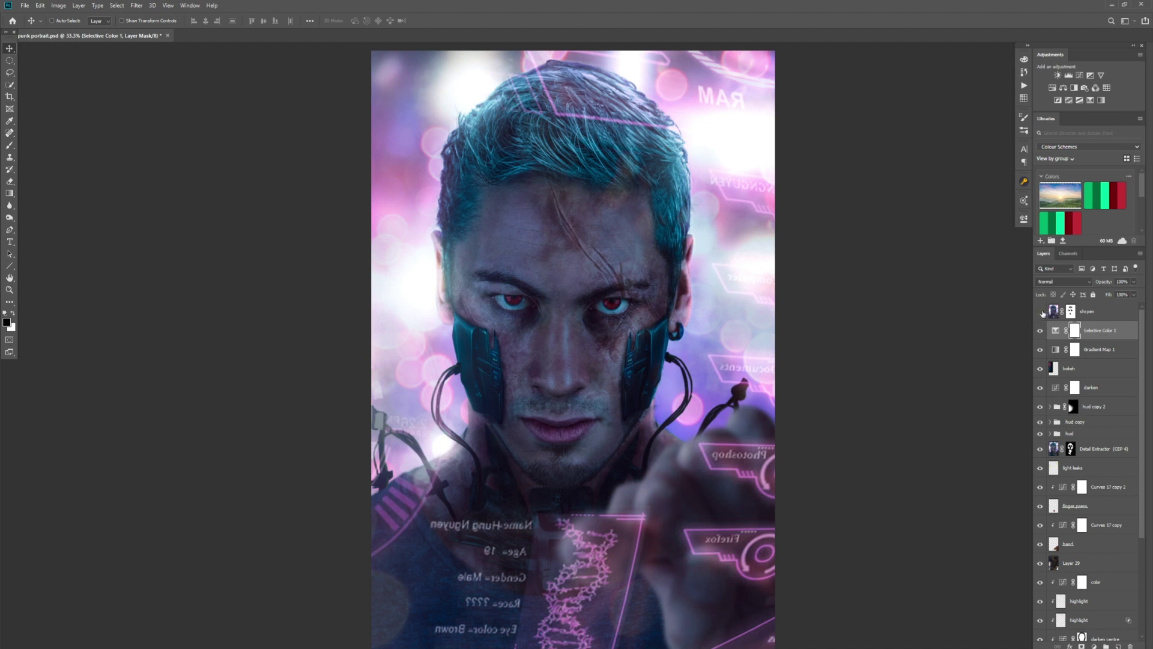